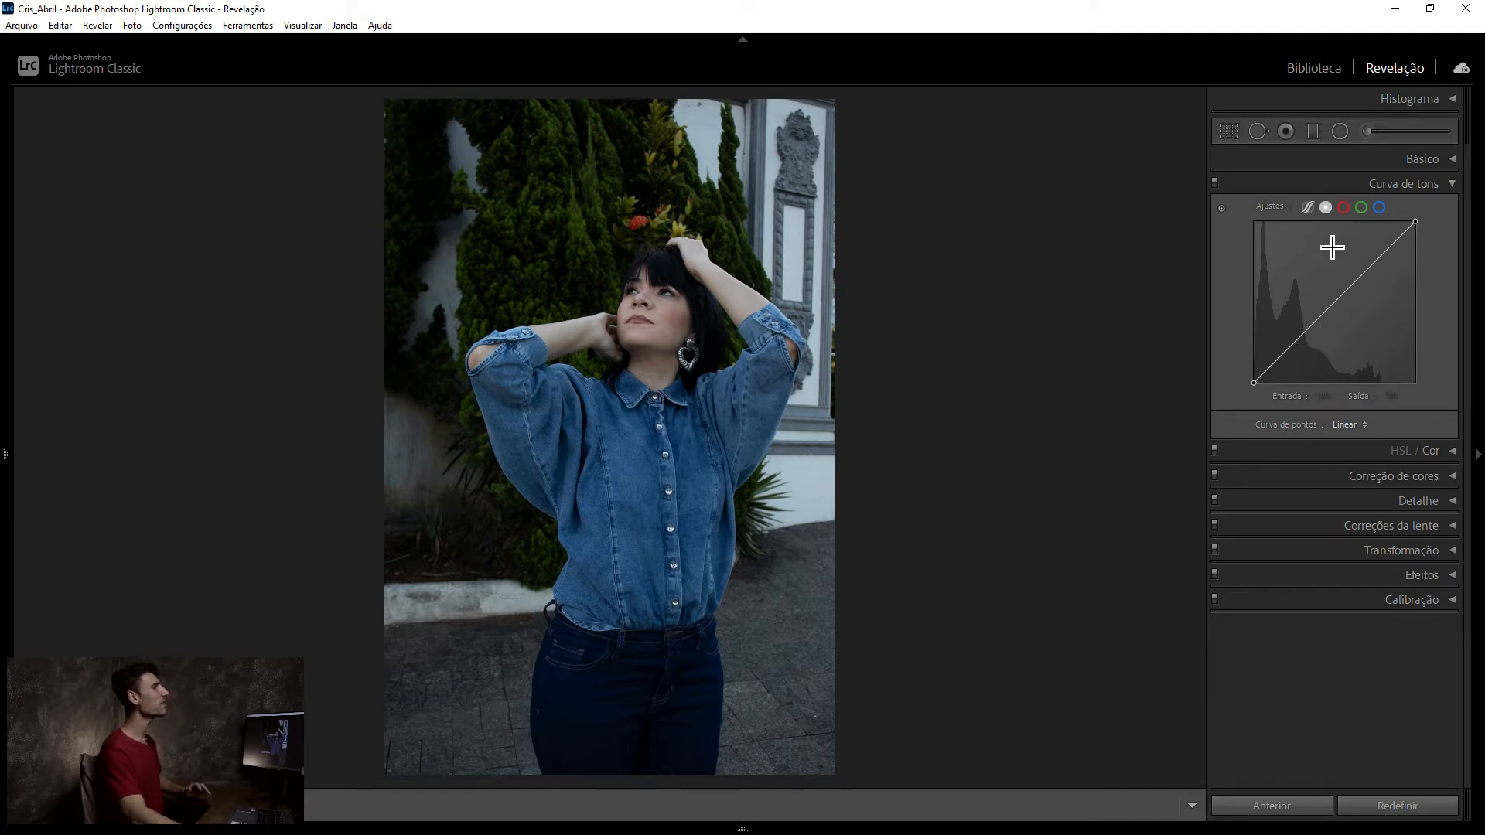
Look through the tone curve's parametric, point, red, green and blue channel modes.
{"action": "left_click", "coordinate": [1309, 207]}
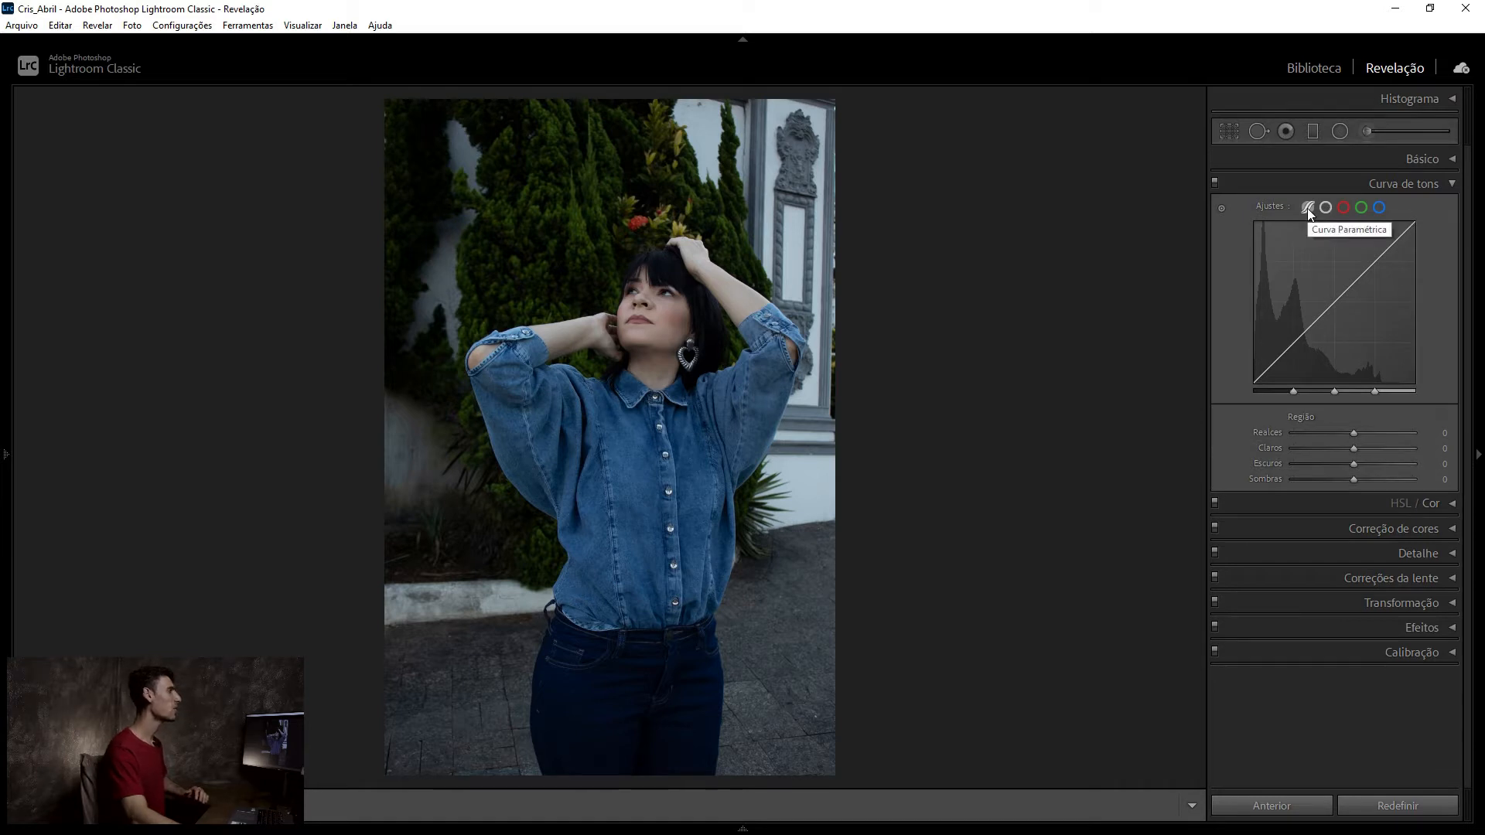
{"action": "left_click", "coordinate": [1323, 207]}
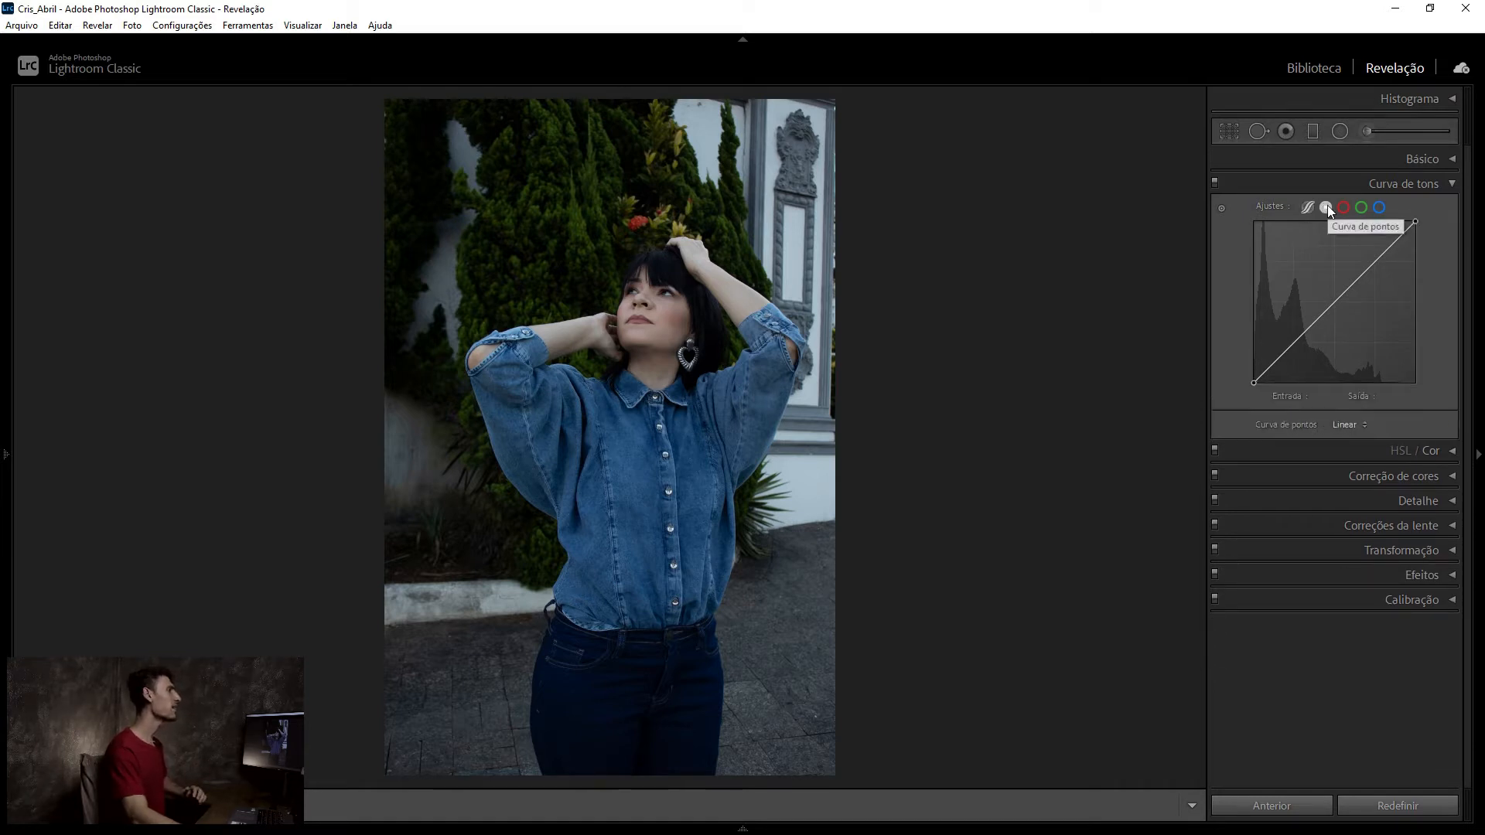
{"action": "left_click", "coordinate": [1342, 207]}
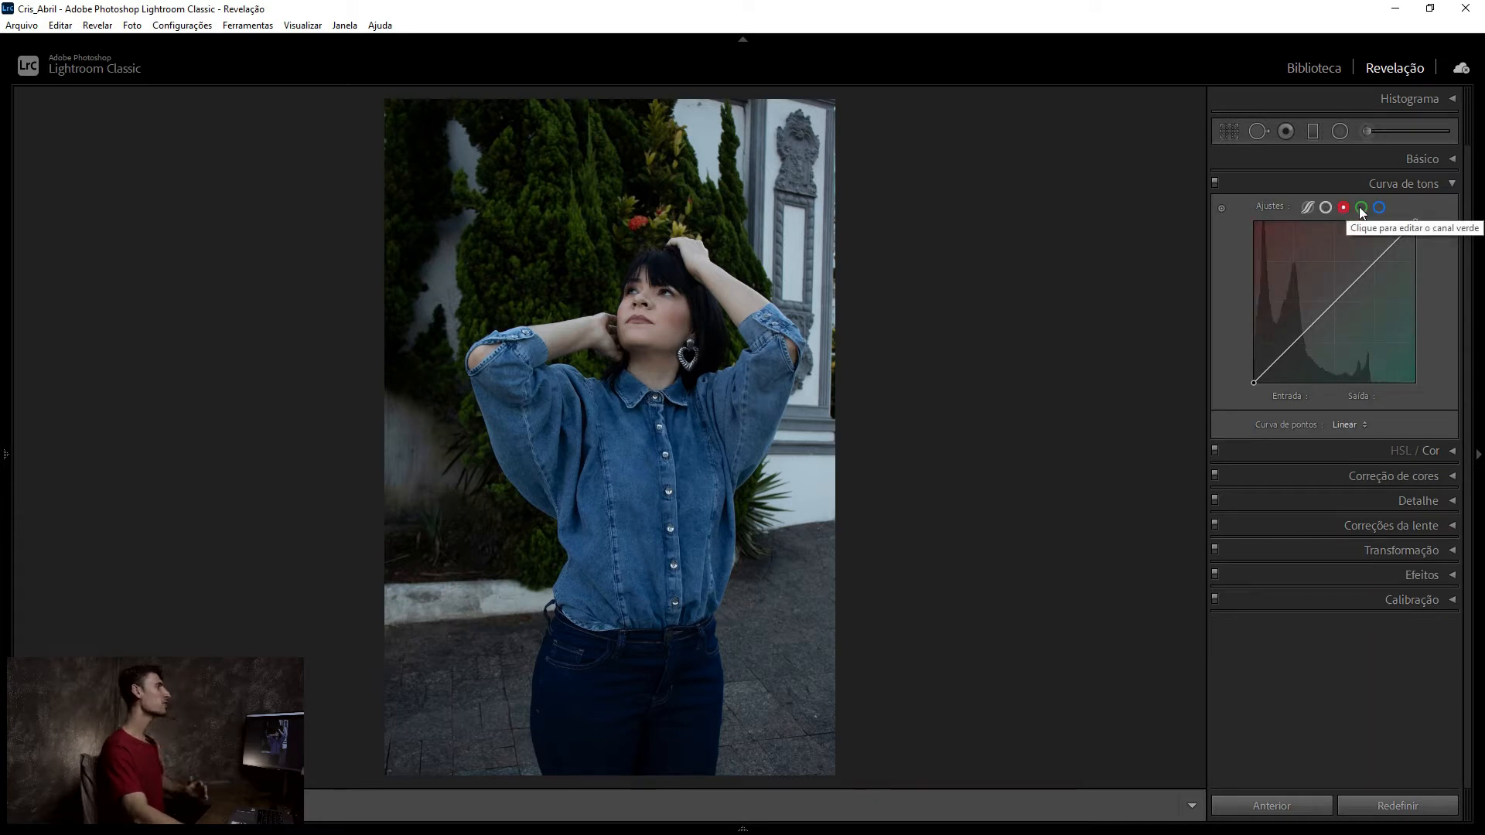
{"action": "left_click", "coordinate": [1360, 208]}
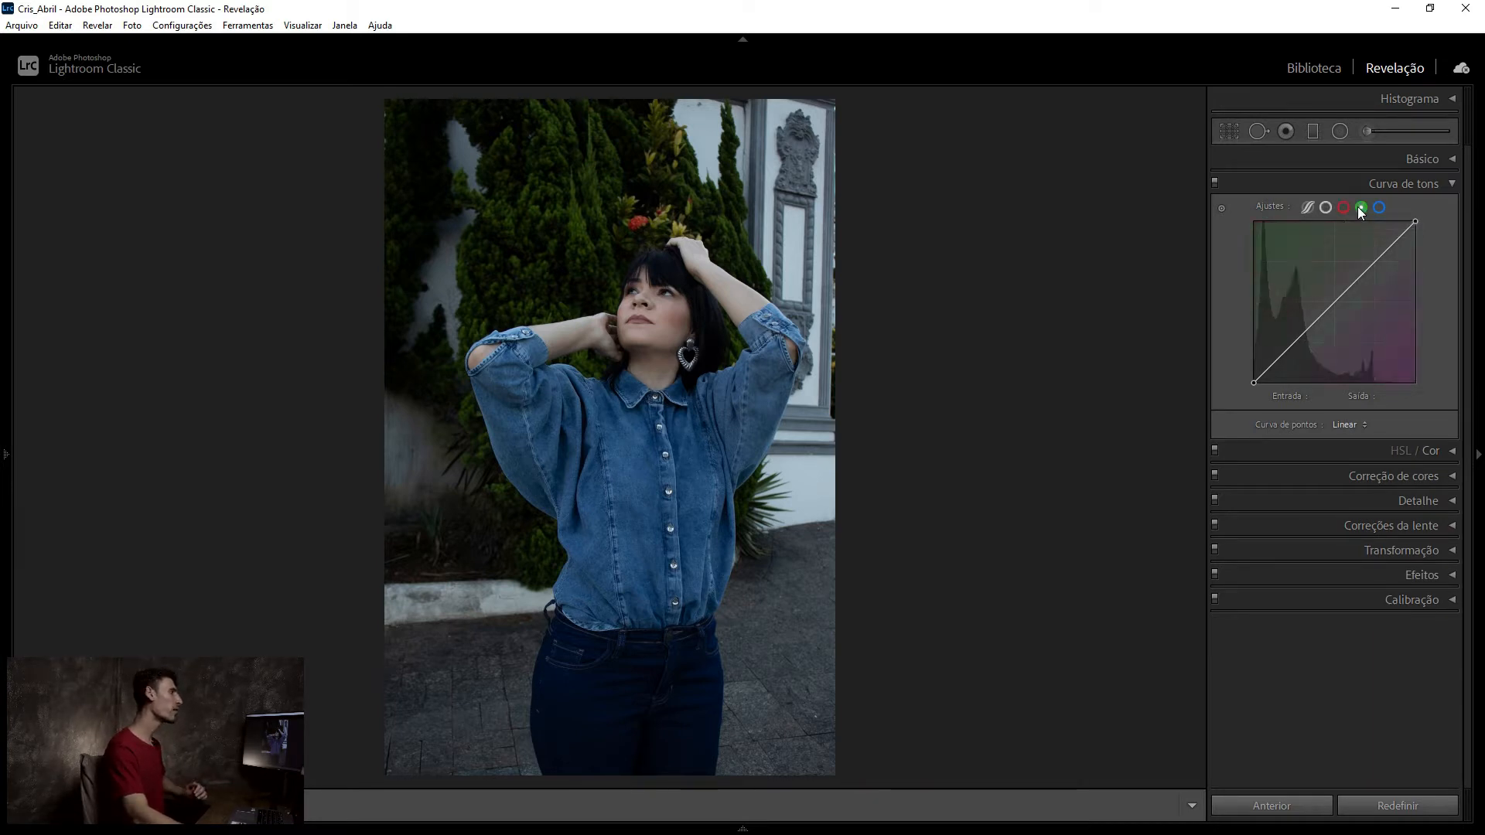
{"action": "left_click", "coordinate": [1380, 206]}
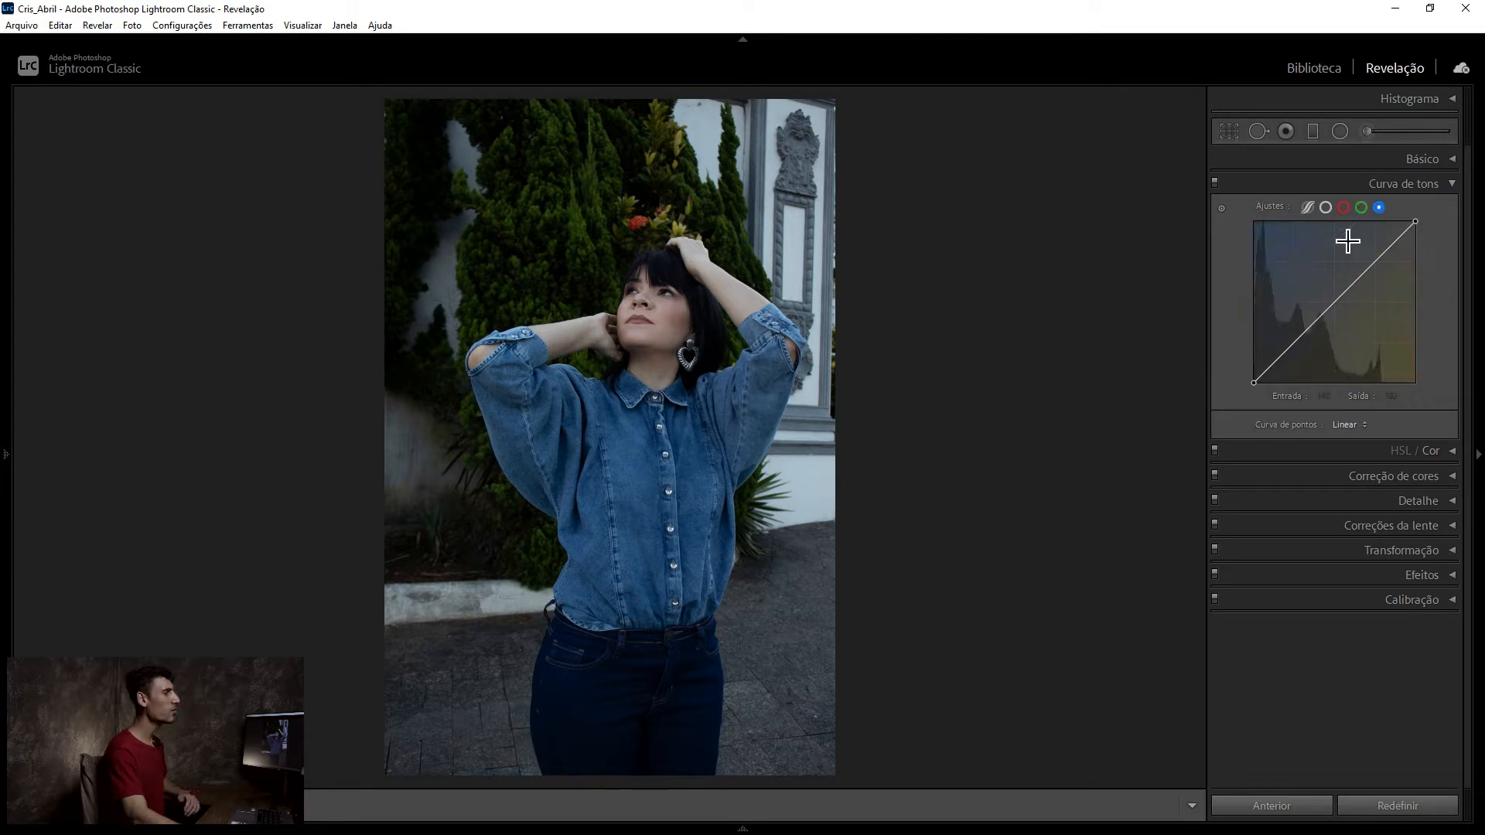
Try bending the point curve and raising its black point to output 255, and restore the linear curve.
{"action": "left_click", "coordinate": [1325, 208]}
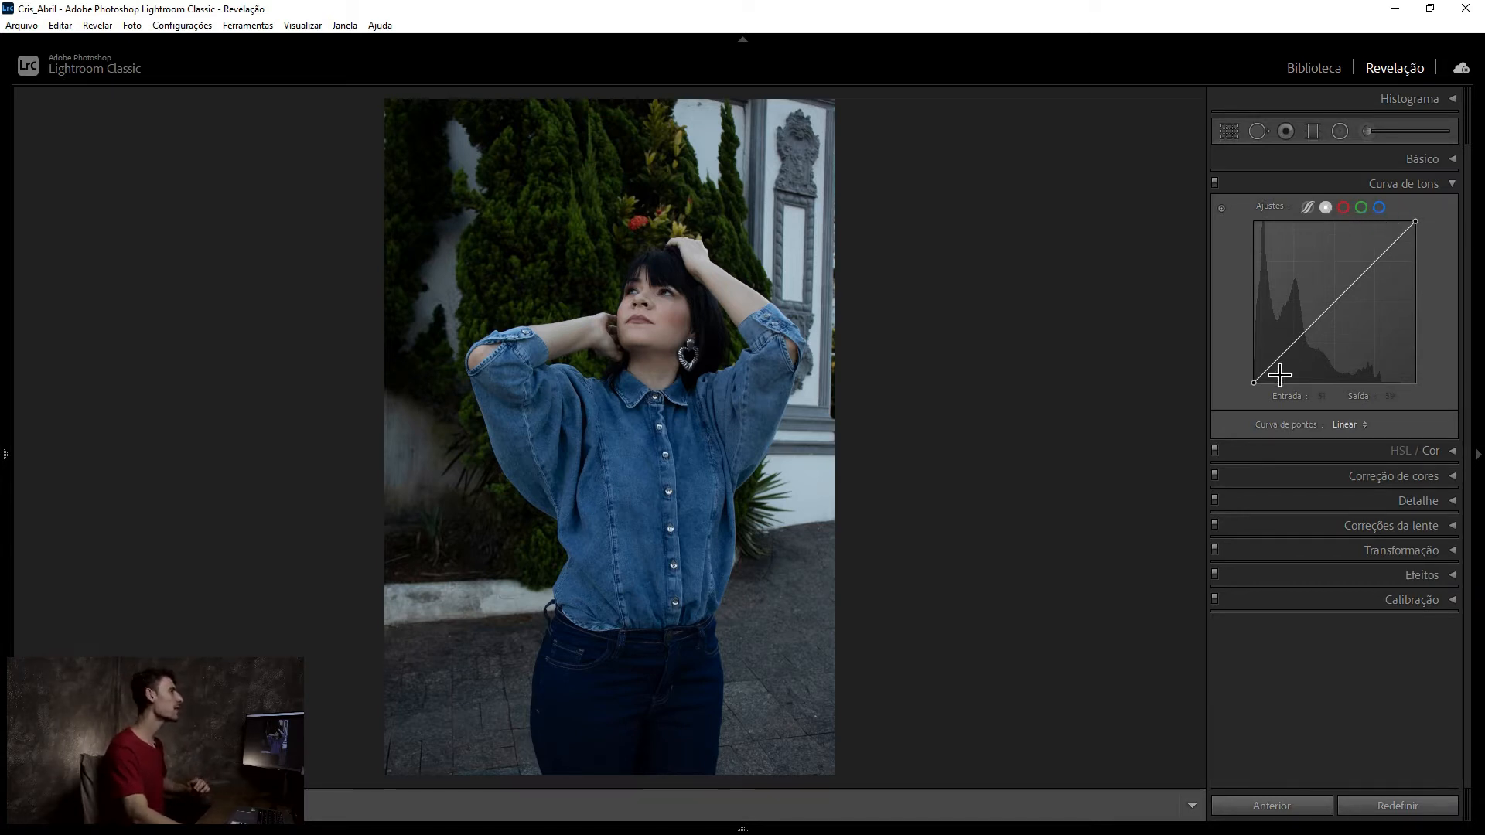
{"action": "mouse_move", "coordinate": [1310, 338]}
{"action": "left_mouse_down"}
{"action": "mouse_move", "coordinate": [1301, 305]}
{"action": "mouse_move", "coordinate": [1328, 354]}
{"action": "left_mouse_up"}
{"action": "double_click", "coordinate": [1327, 355]}
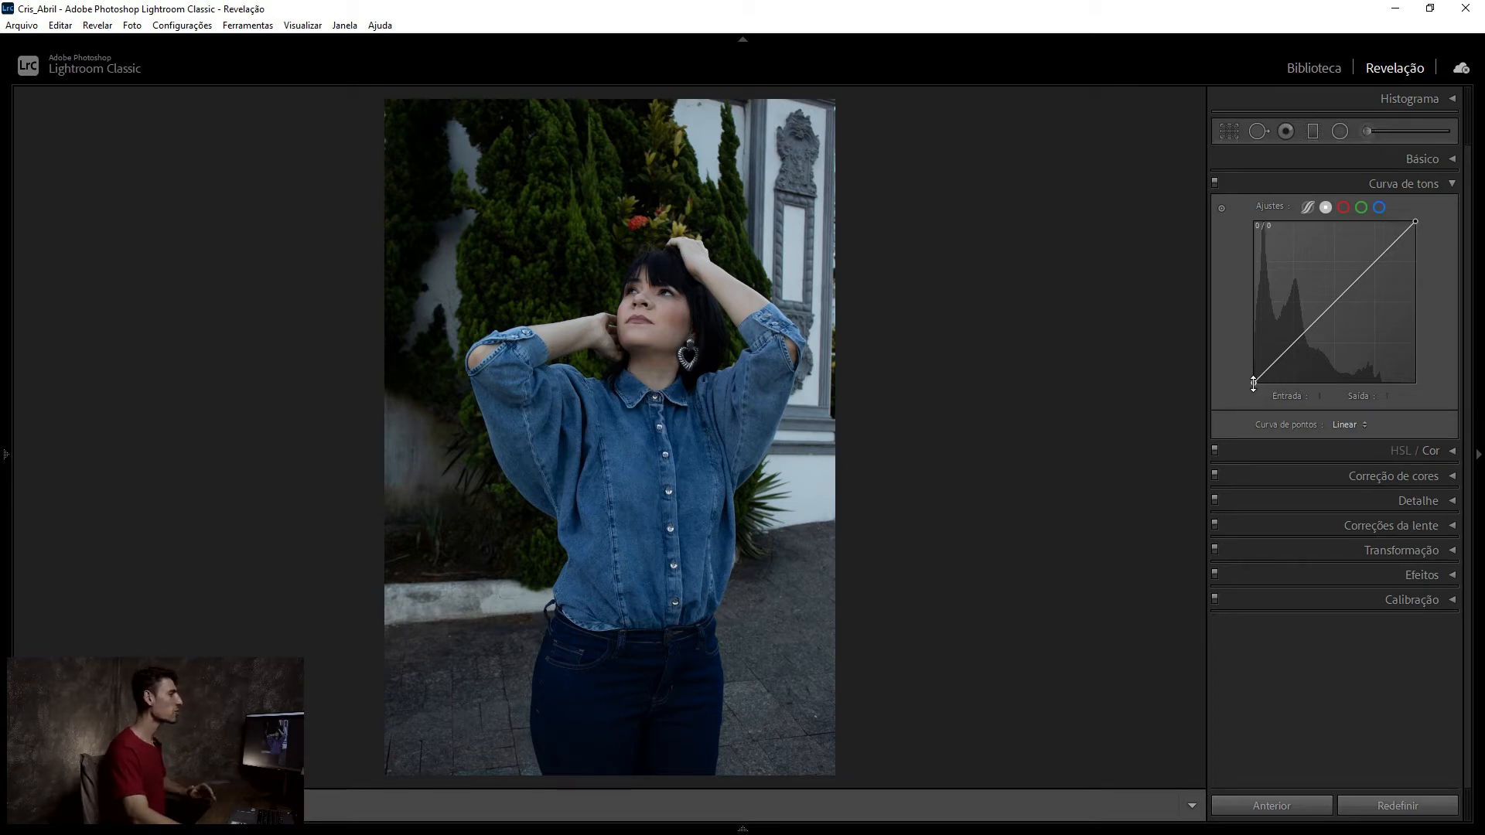
{"action": "left_click_drag", "start_coordinate": [1253, 384], "coordinate": [1204, 177]}
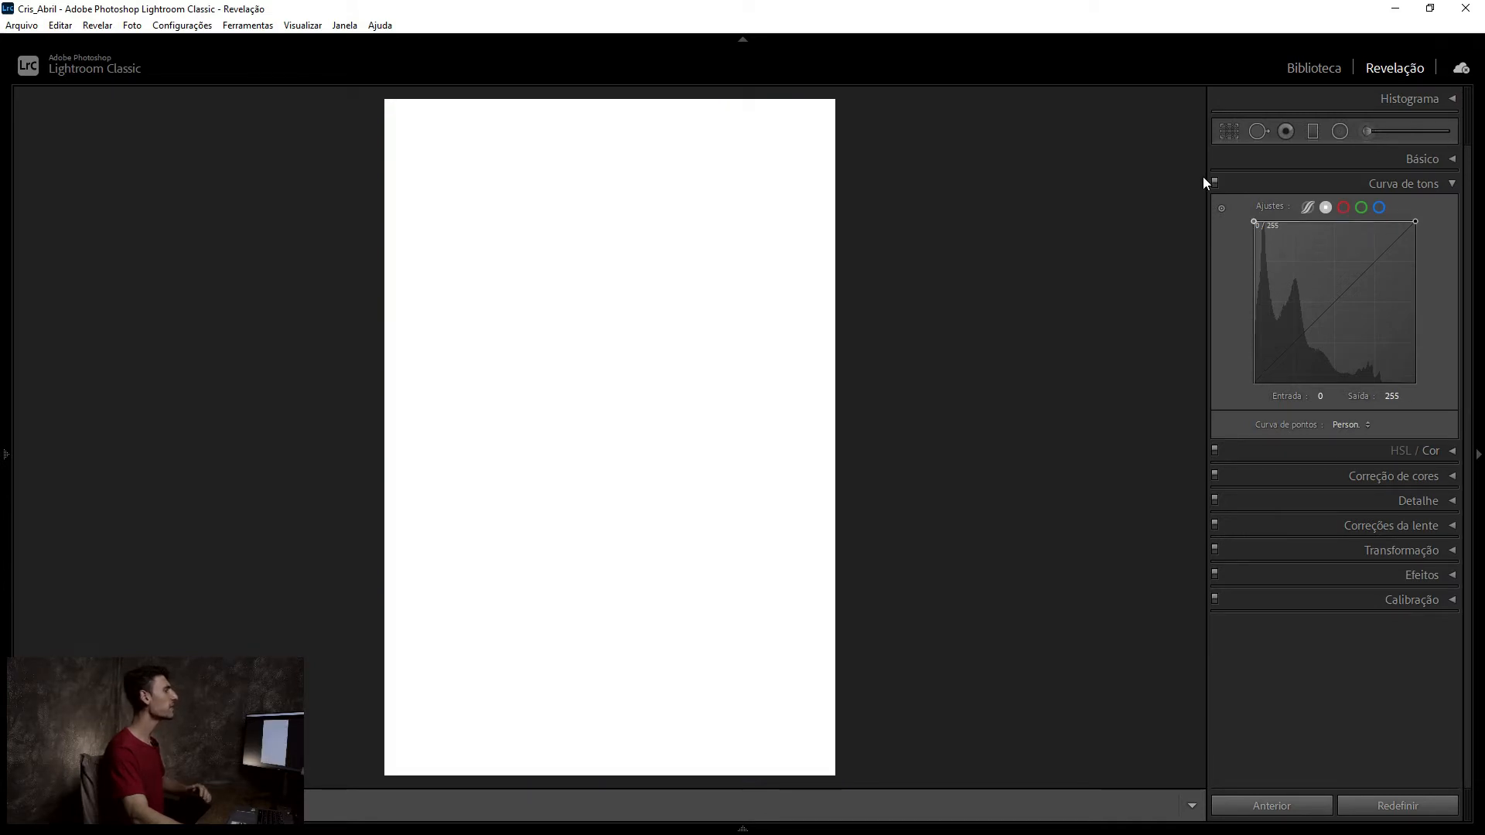
{"action": "key", "text": "ctrl+z"}
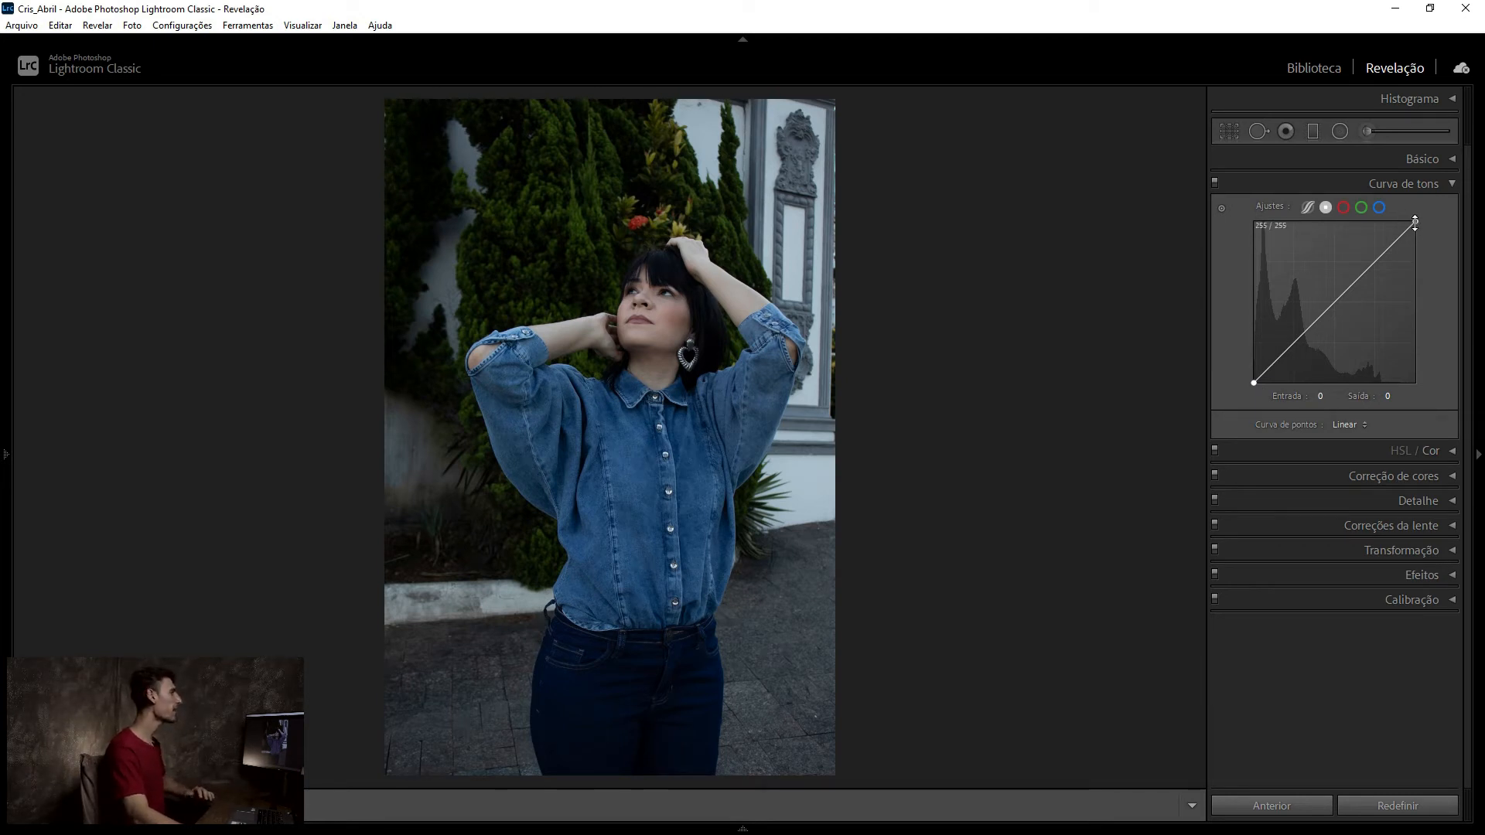
Try darkening the midtones with a curve point at input 134, output 96, and remove that point.
{"action": "mouse_move", "coordinate": [1416, 222]}
{"action": "left_mouse_down"}
{"action": "mouse_move", "coordinate": [1432, 402]}
{"action": "mouse_move", "coordinate": [1415, 217]}
{"action": "left_mouse_up"}
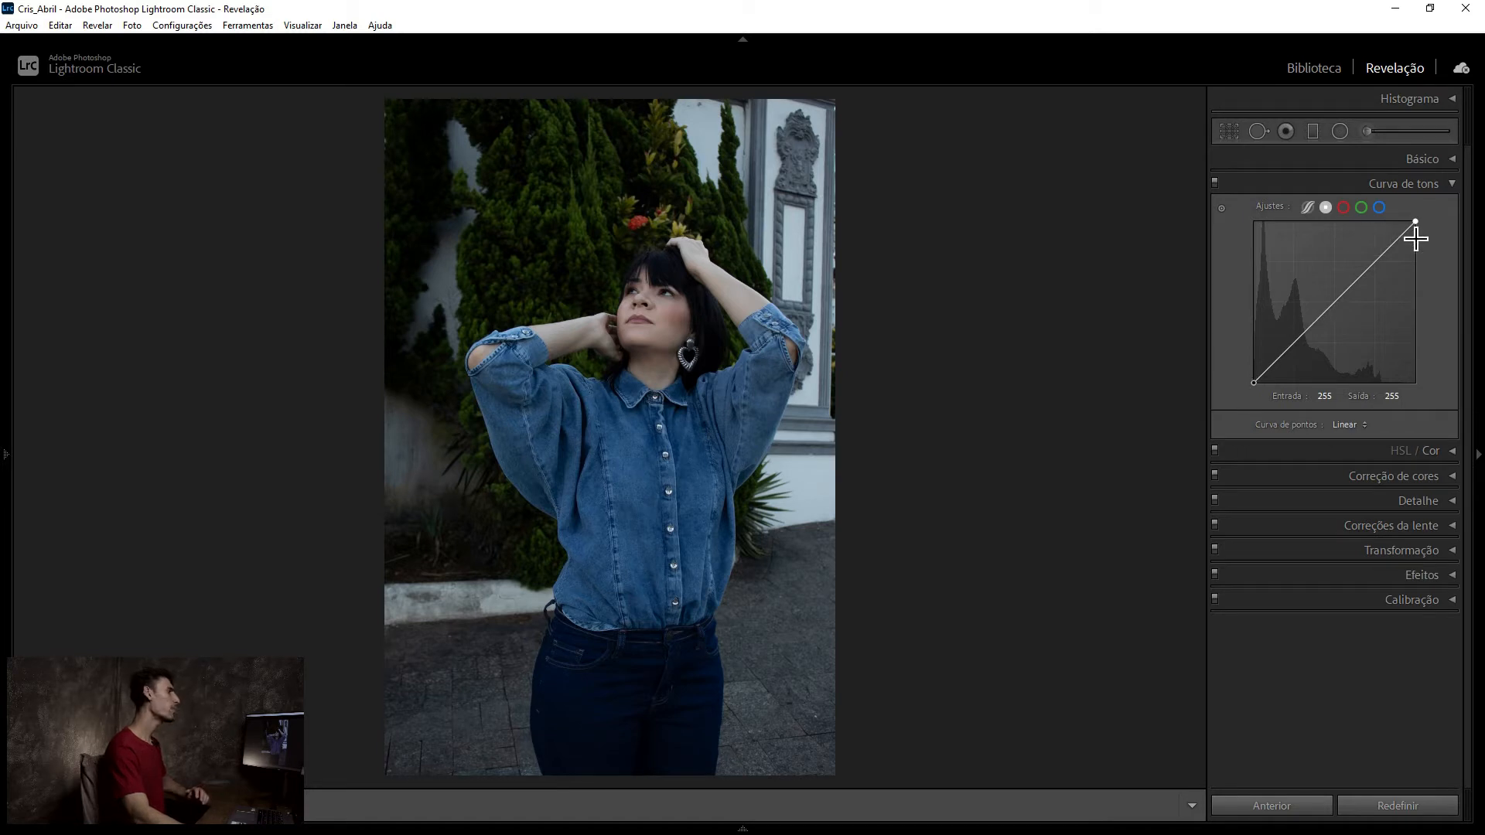
{"action": "mouse_move", "coordinate": [1337, 300]}
{"action": "left_mouse_down"}
{"action": "mouse_move", "coordinate": [1327, 272]}
{"action": "mouse_move", "coordinate": [1338, 321]}
{"action": "left_mouse_up"}
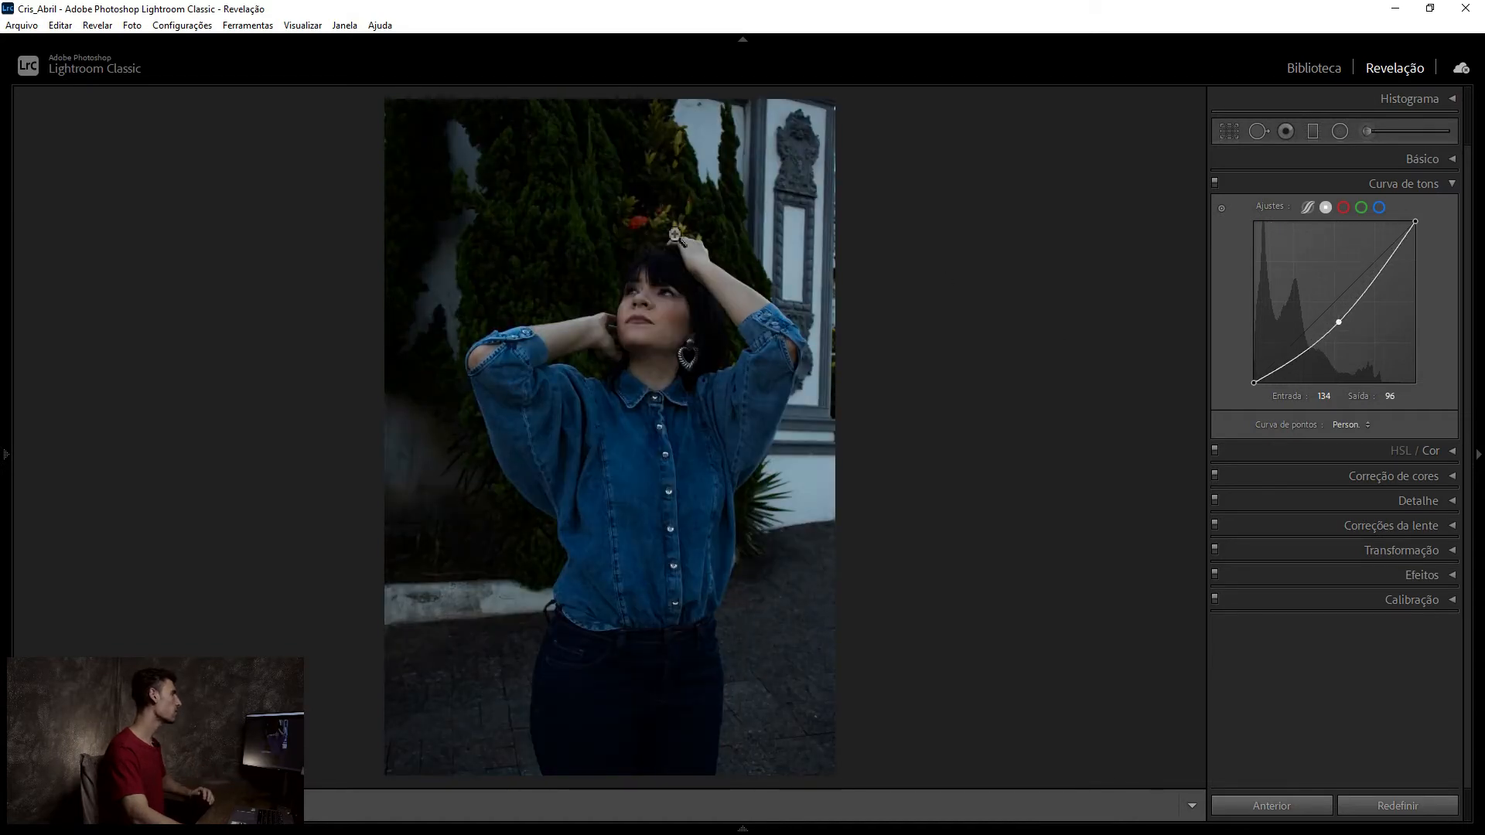
{"action": "mouse_move", "coordinate": [1338, 319]}
{"action": "left_mouse_down"}
{"action": "mouse_move", "coordinate": [1338, 377]}
{"action": "mouse_move", "coordinate": [1330, 305]}
{"action": "left_mouse_up"}
{"action": "double_click", "coordinate": [1330, 305]}
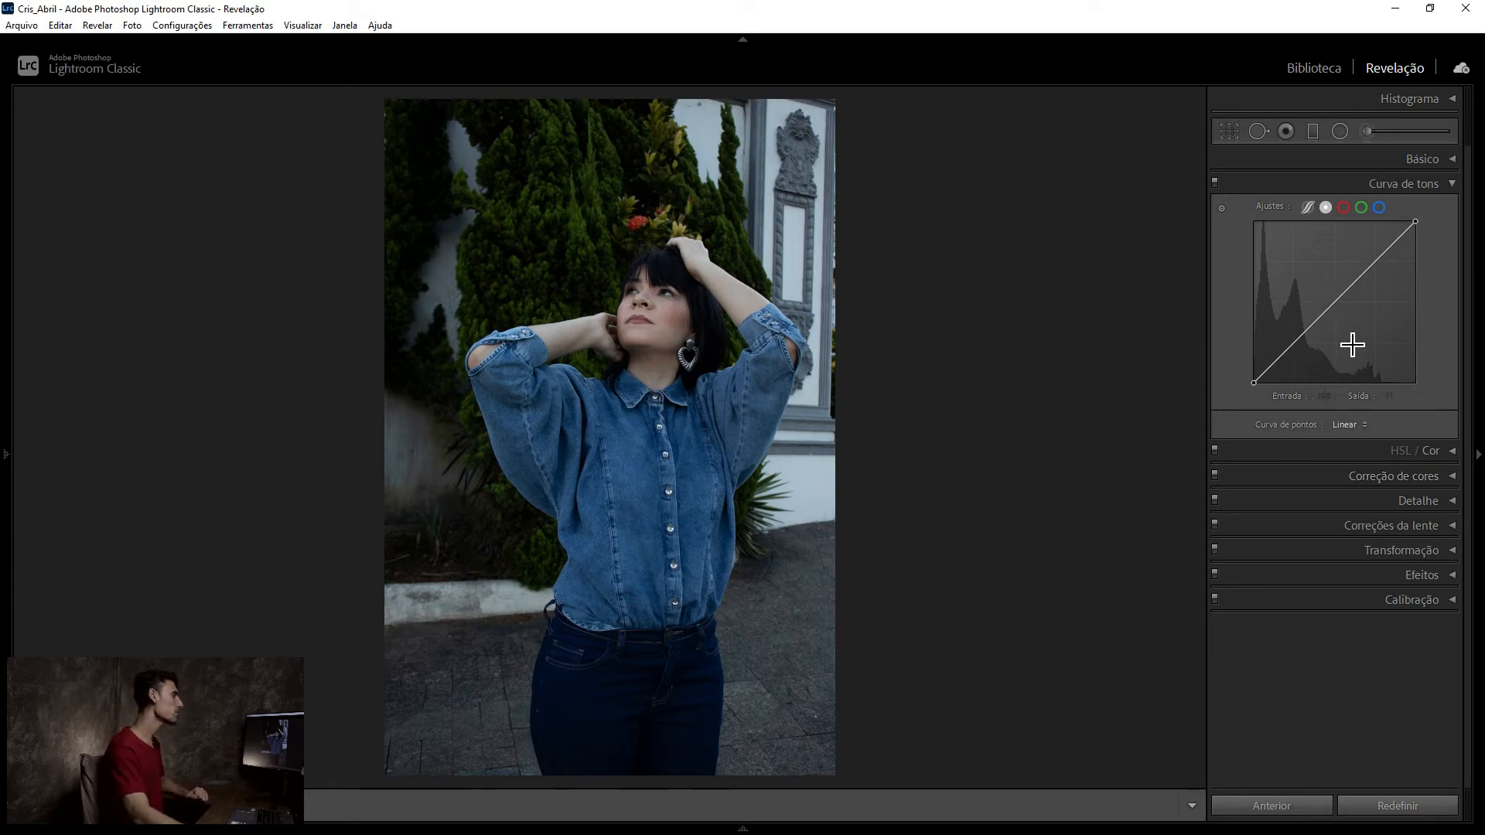
Review the red, green and blue channel curves and the parametric curve again.
{"action": "left_click", "coordinate": [1342, 211]}
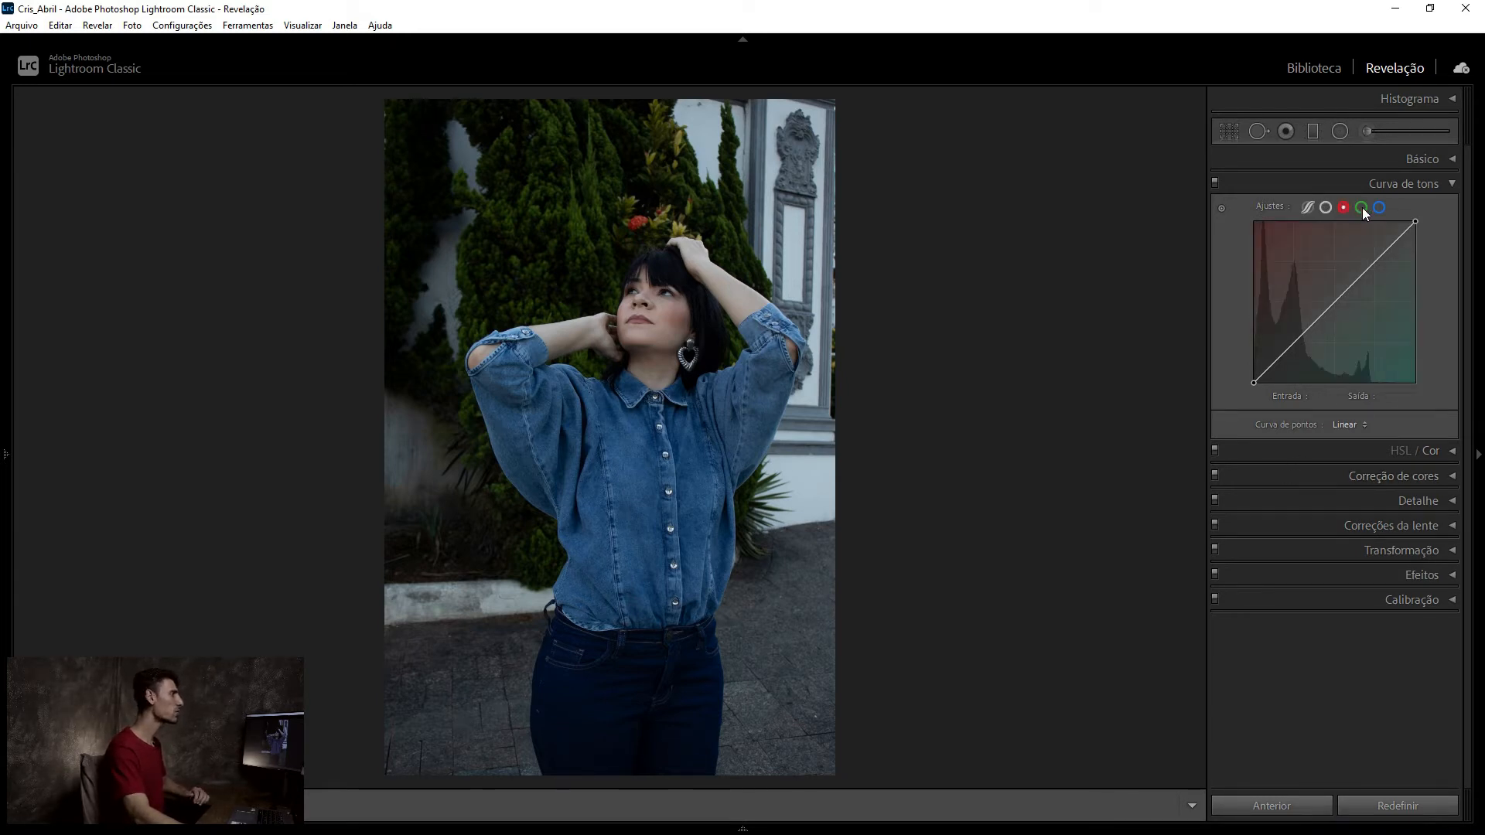
{"action": "left_click", "coordinate": [1362, 210]}
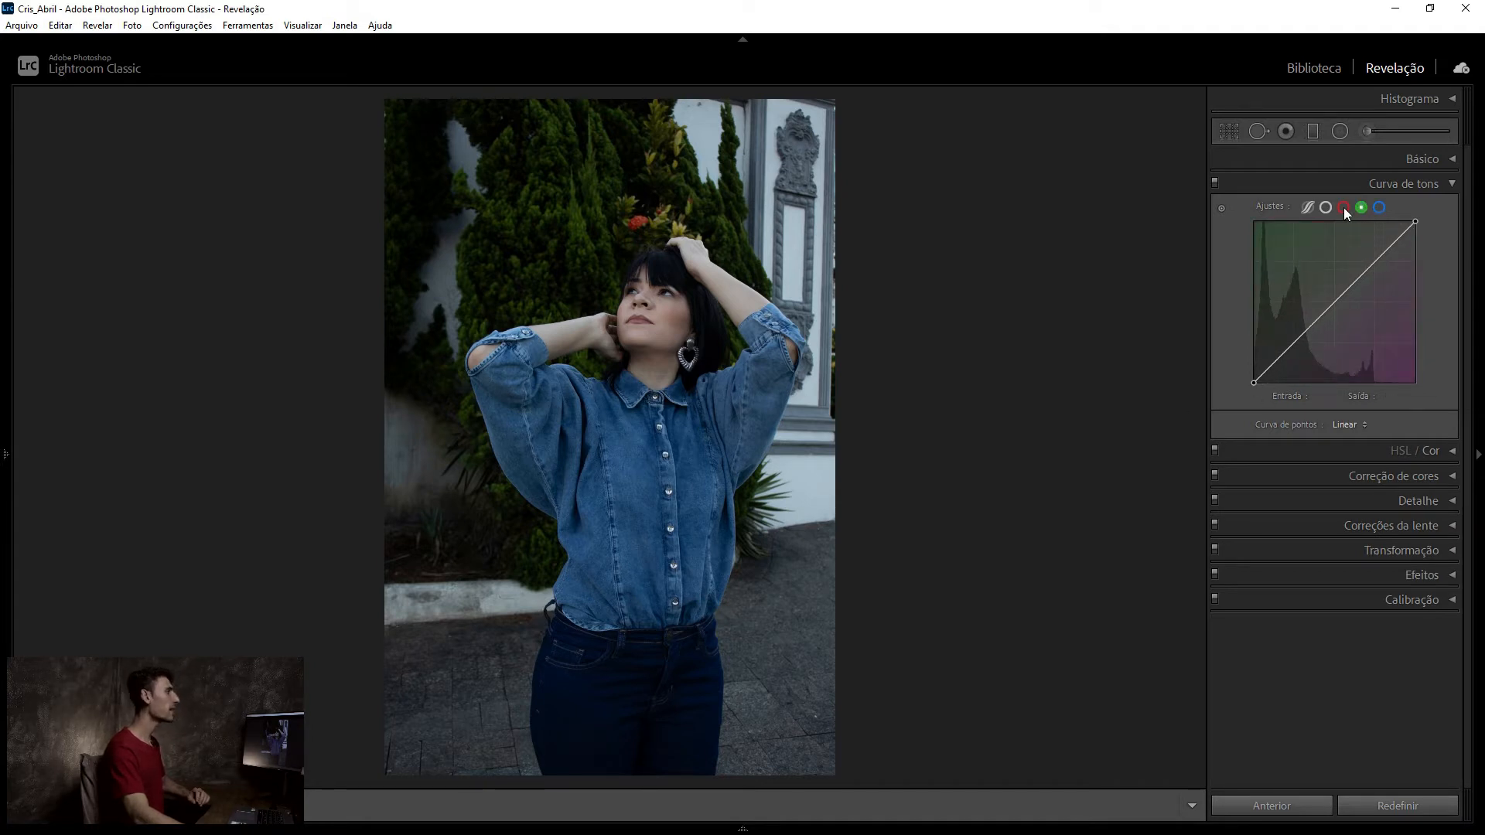
{"action": "left_click", "coordinate": [1380, 209]}
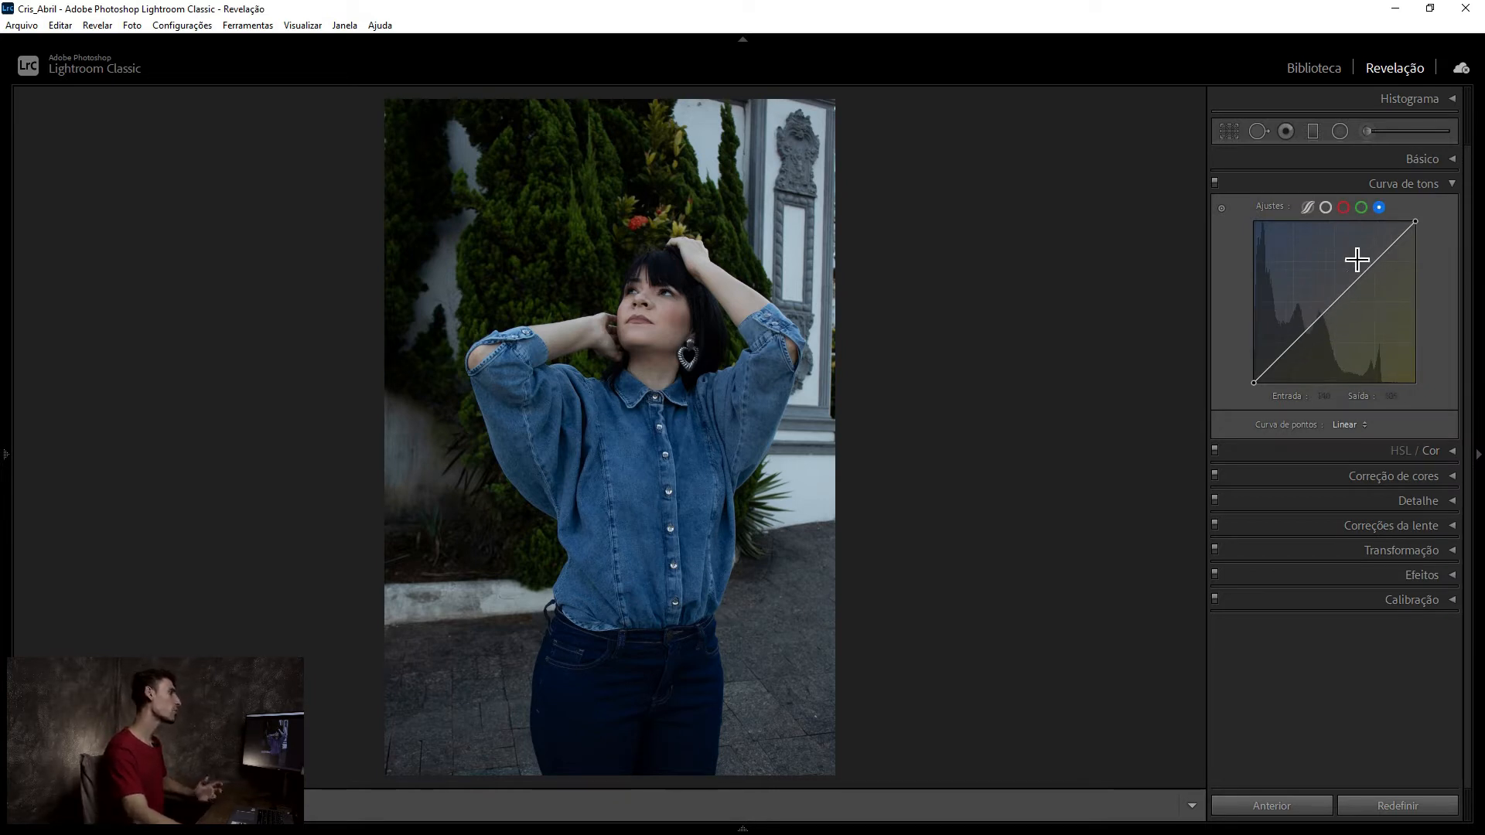
{"action": "left_click", "coordinate": [1361, 207]}
{"action": "left_click", "coordinate": [1344, 208]}
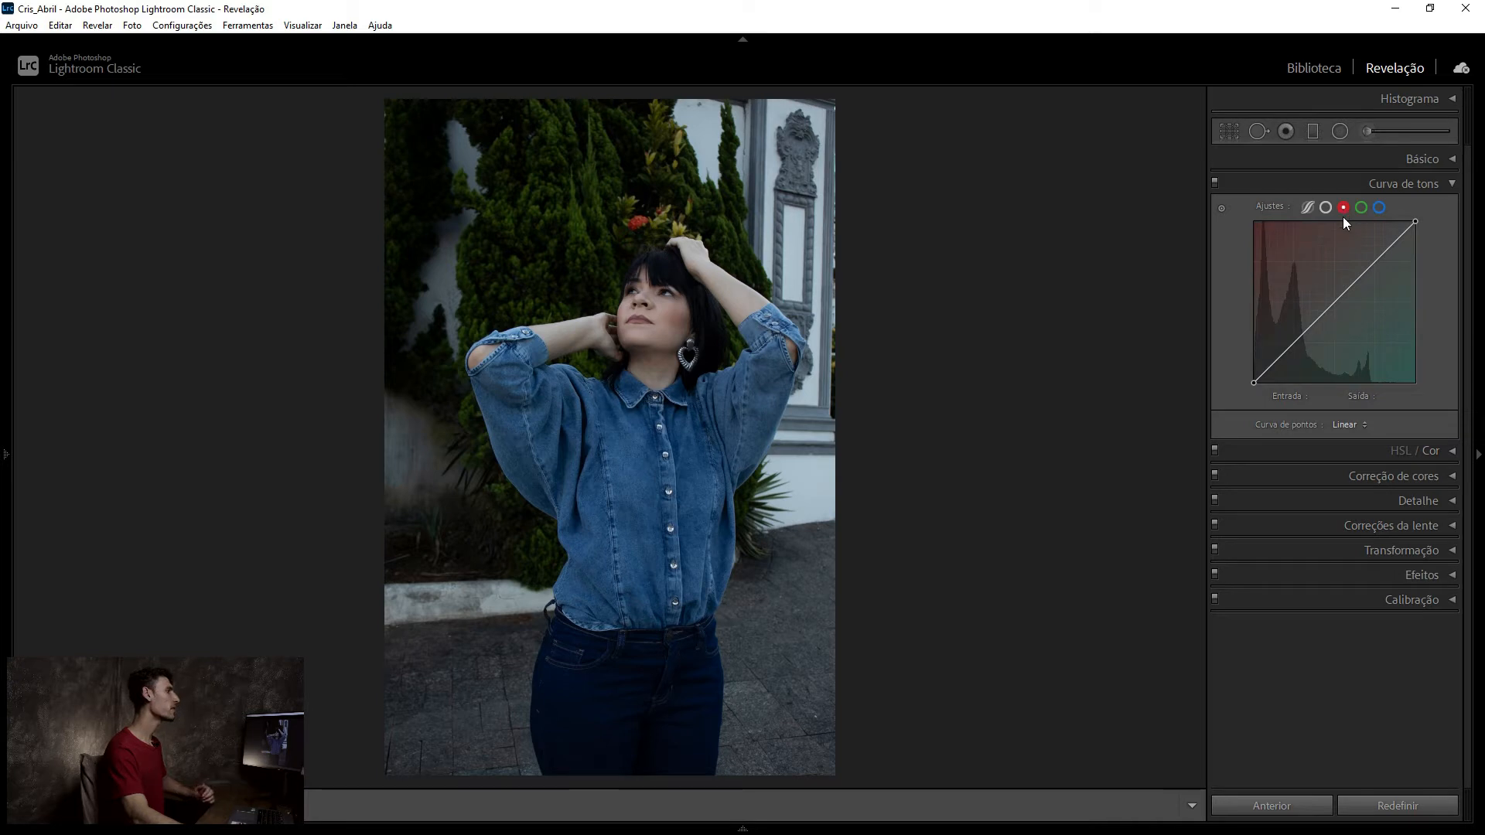
{"action": "left_click", "coordinate": [1325, 207]}
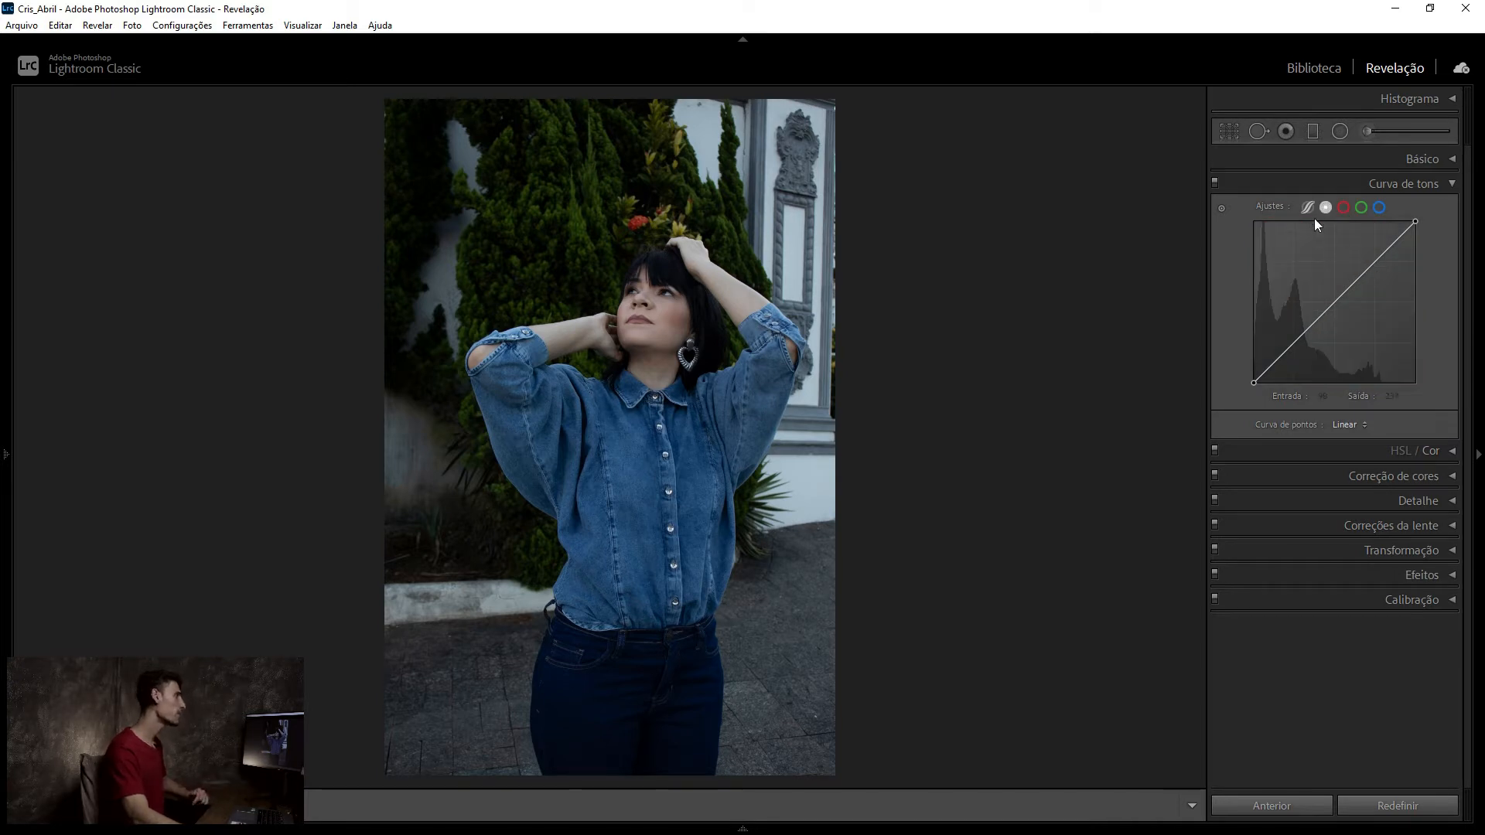
{"action": "left_click", "coordinate": [1309, 209]}
Shape an S-curve on the point curve with points at input 76, output 56 and input 170, output 178.
{"action": "left_click", "coordinate": [1326, 207]}
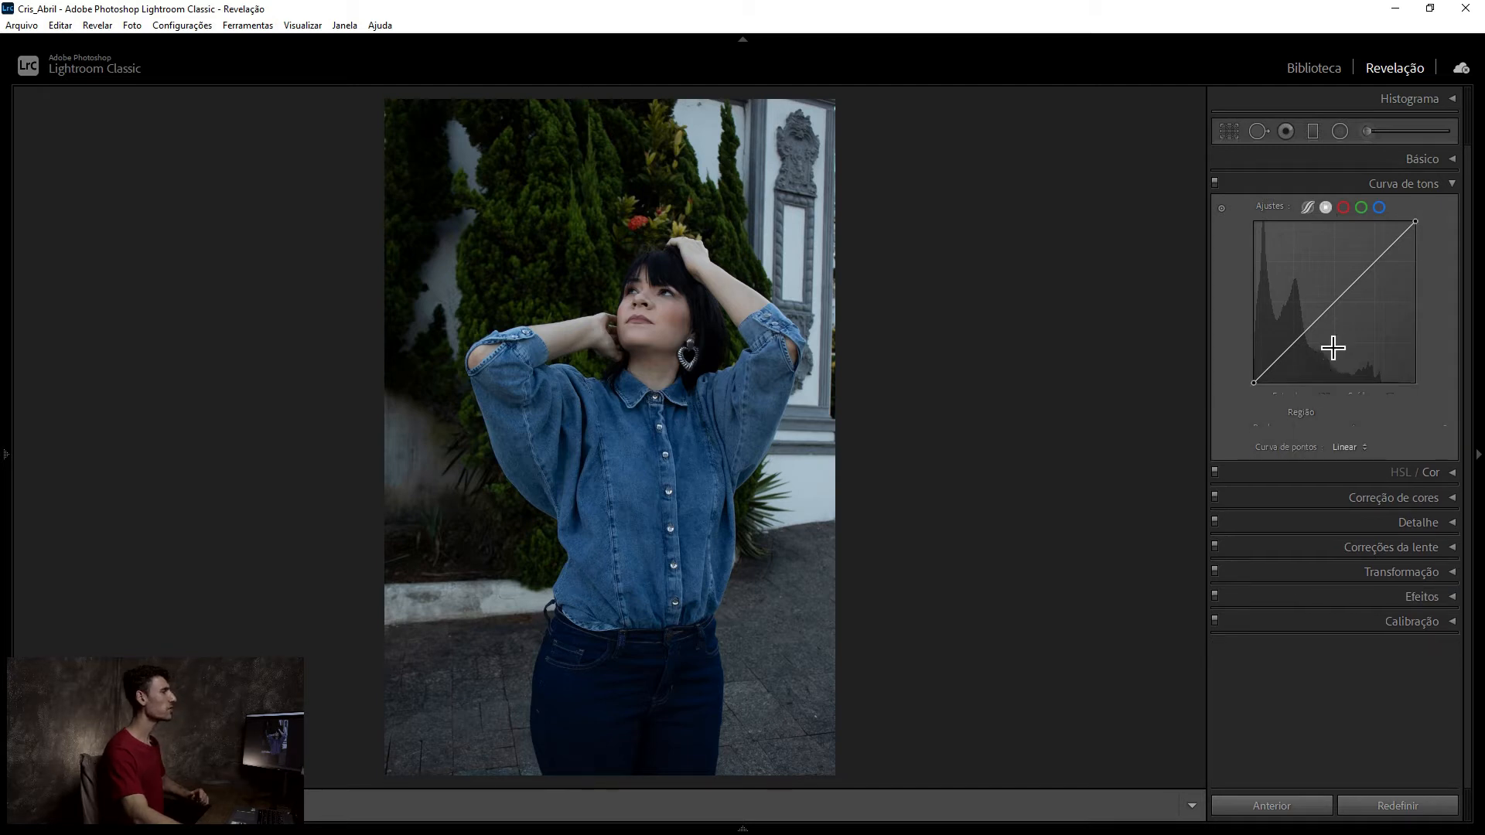
{"action": "left_click_drag", "start_coordinate": [1303, 334], "coordinate": [1301, 345]}
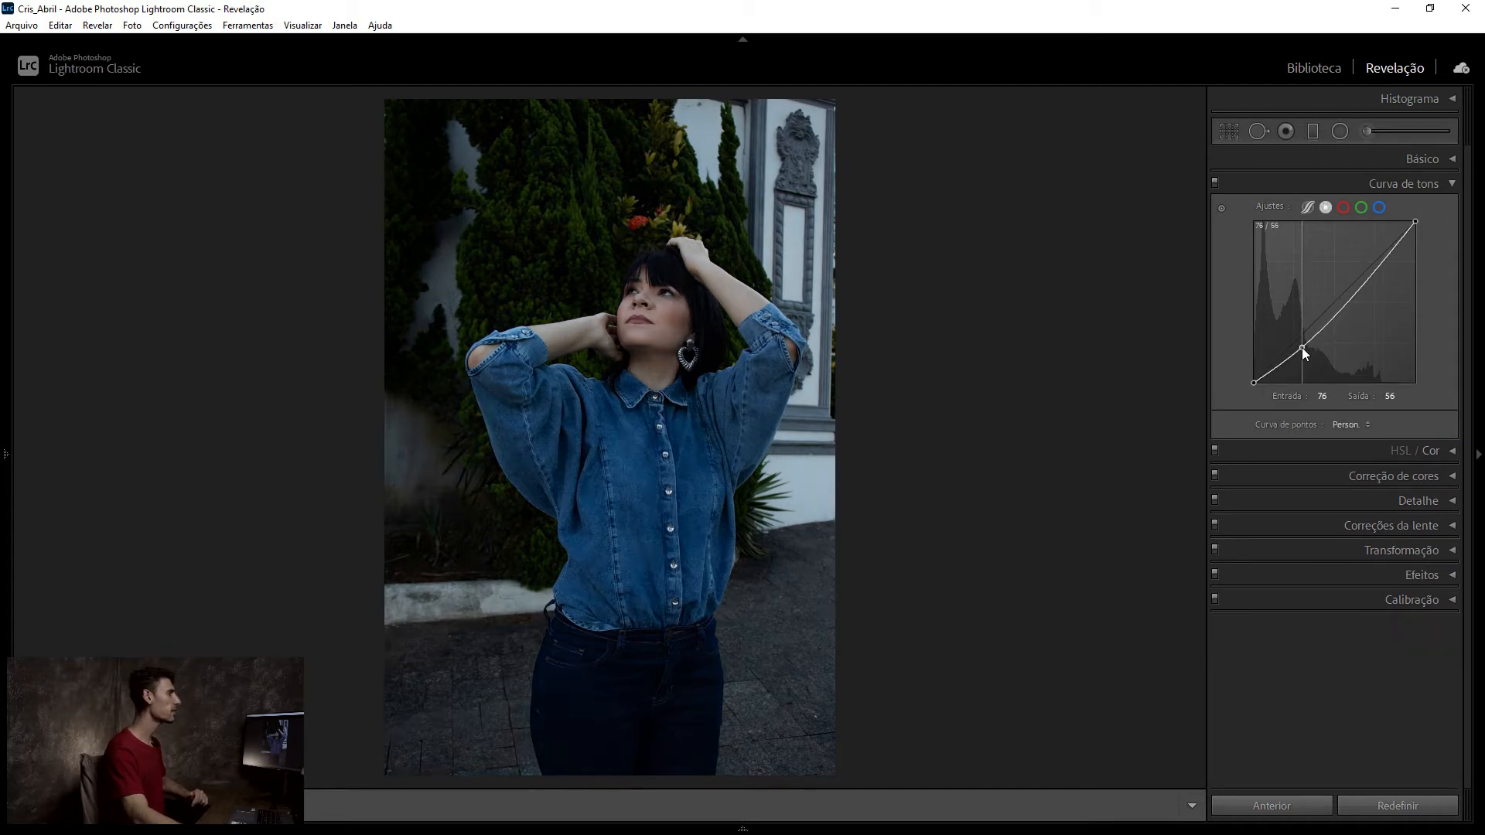
{"action": "left_click_drag", "start_coordinate": [1344, 300], "coordinate": [1361, 270]}
Set the parametric curve's Realces to +100 and Sombras to -100, and compare it with the point curve.
{"action": "left_click", "coordinate": [1309, 208]}
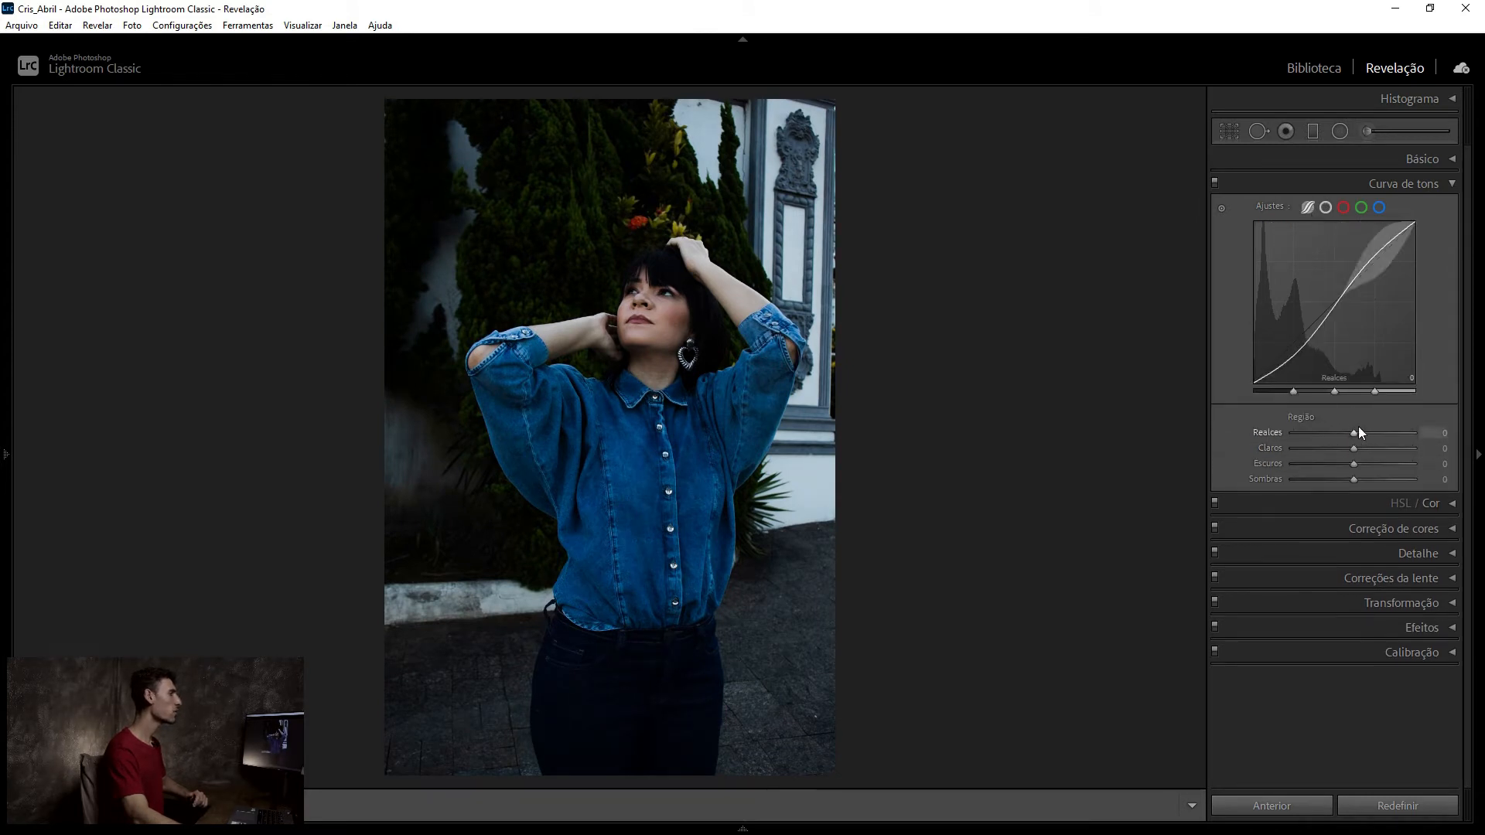
{"action": "left_click_drag", "start_coordinate": [1353, 431], "coordinate": [1415, 425]}
{"action": "left_click_drag", "start_coordinate": [1353, 480], "coordinate": [1279, 476]}
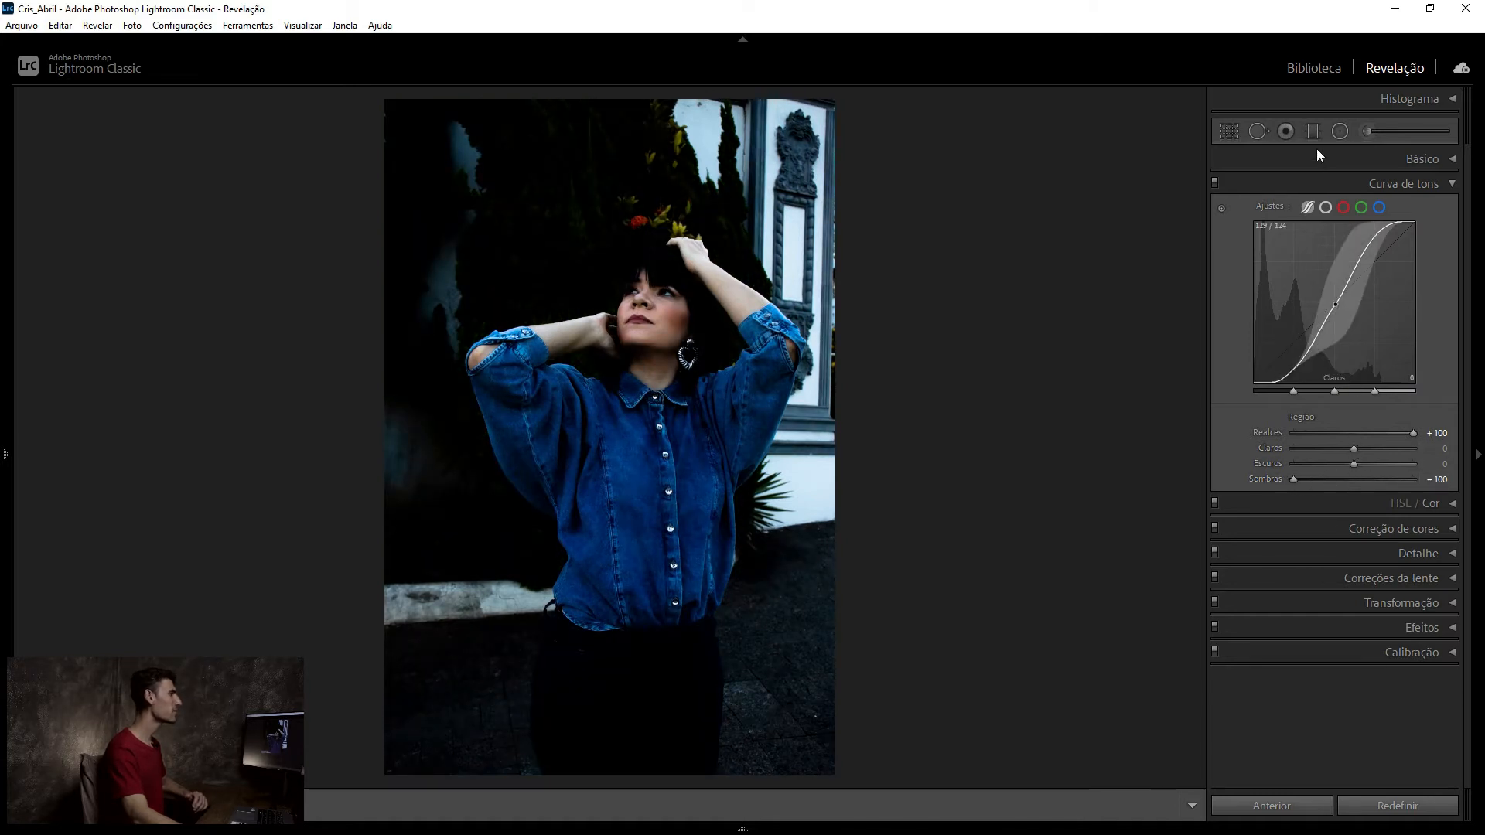
{"action": "left_click", "coordinate": [1325, 208]}
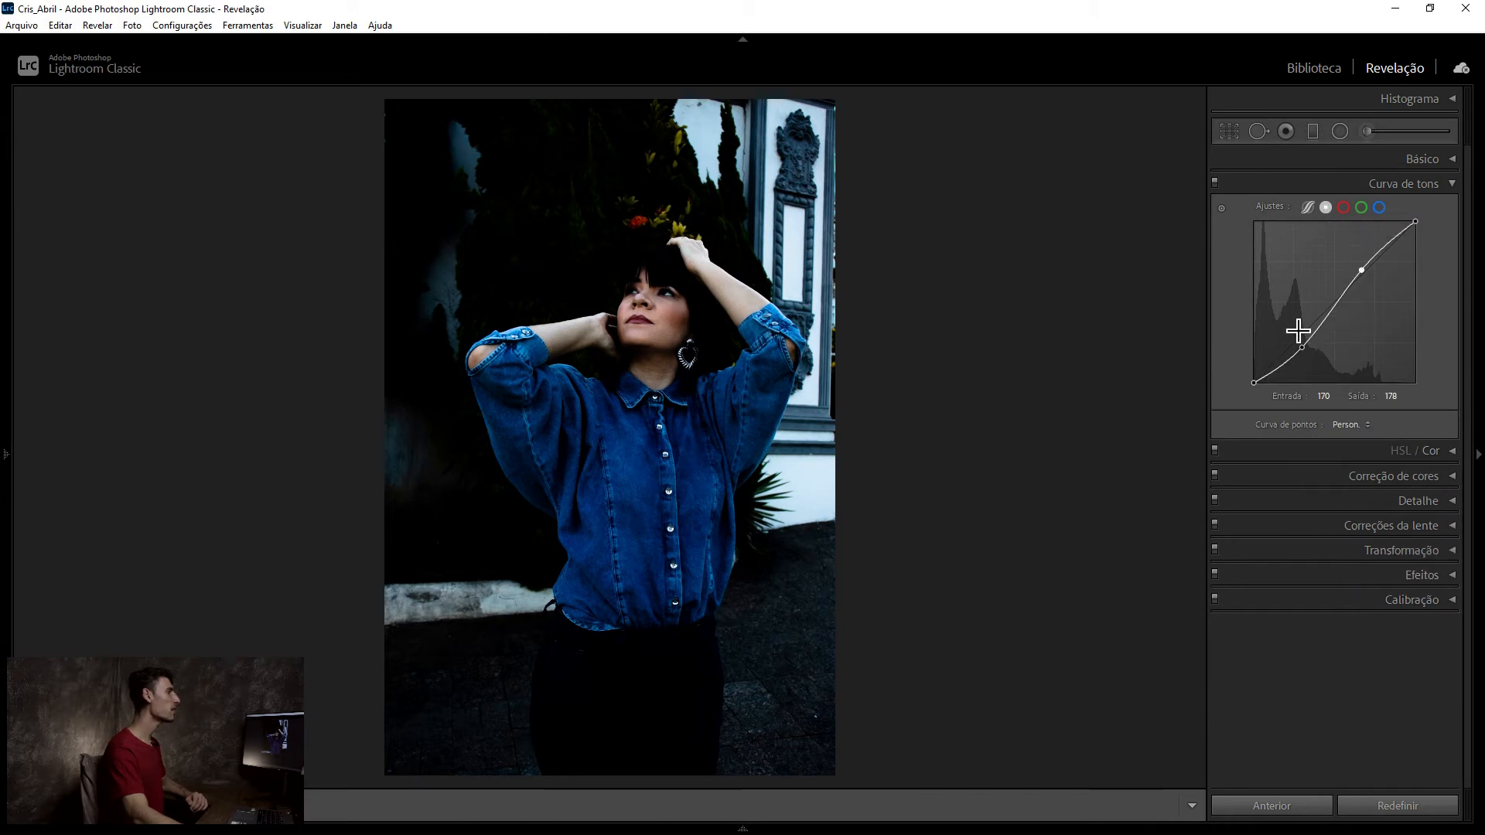
Reset all tone curve adjustments, both parametric and point, and return to the point curve.
{"action": "left_click", "coordinate": [1307, 206]}
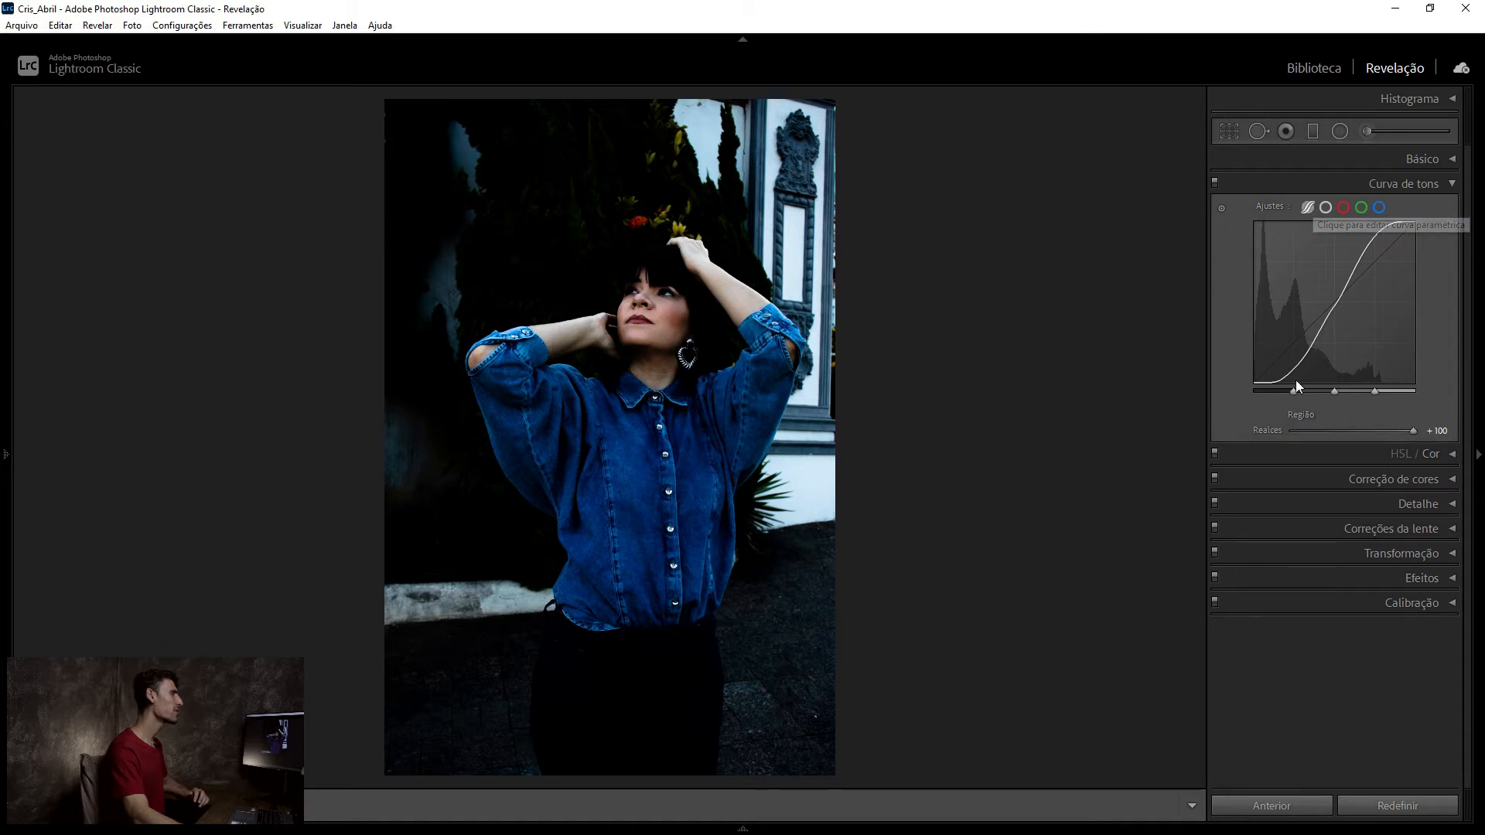
{"action": "right_click", "coordinate": [1284, 286]}
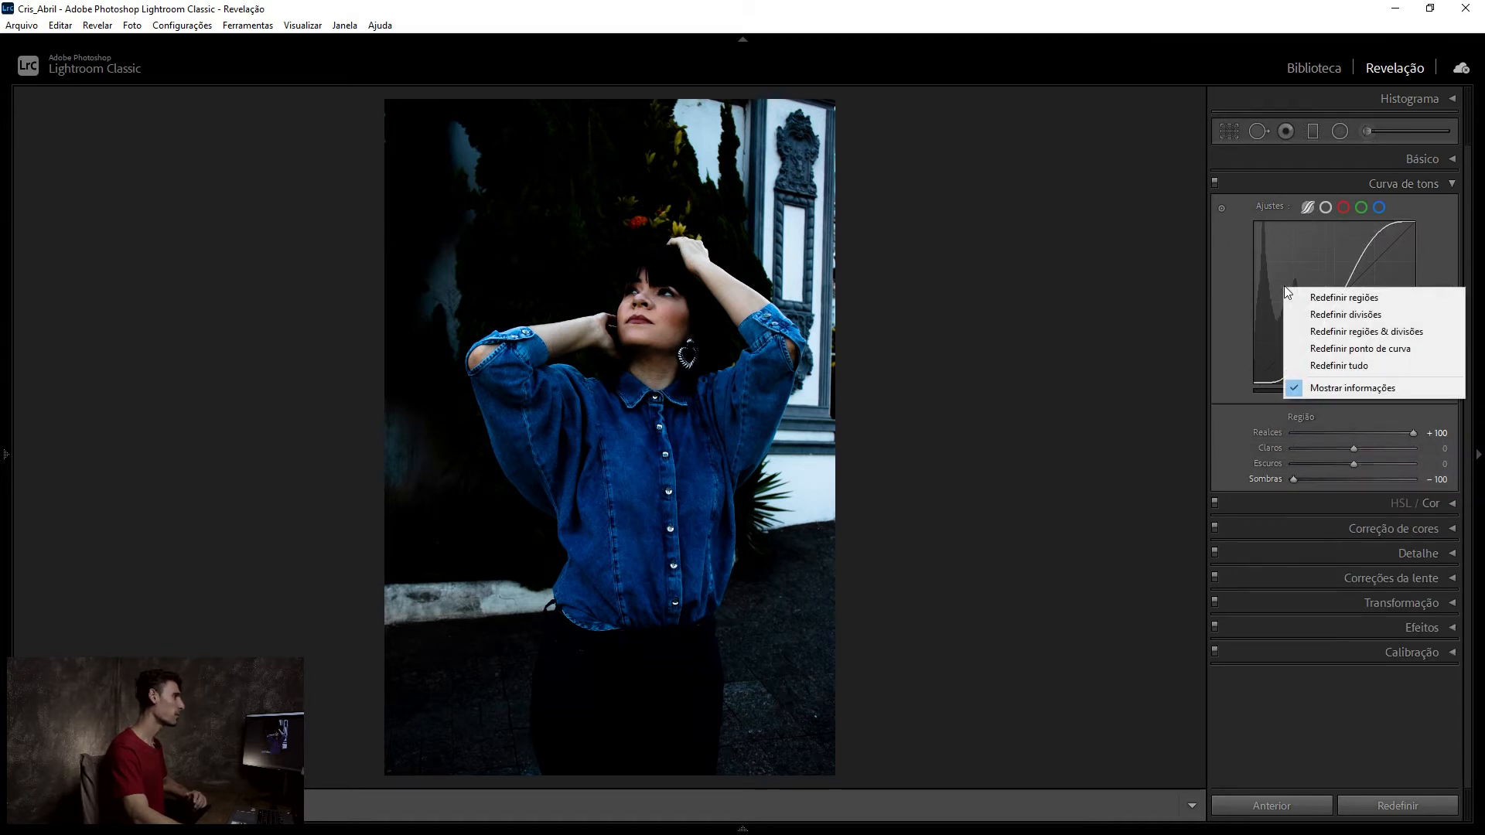
{"action": "right_click", "coordinate": [1304, 260]}
{"action": "left_click", "coordinate": [1359, 337]}
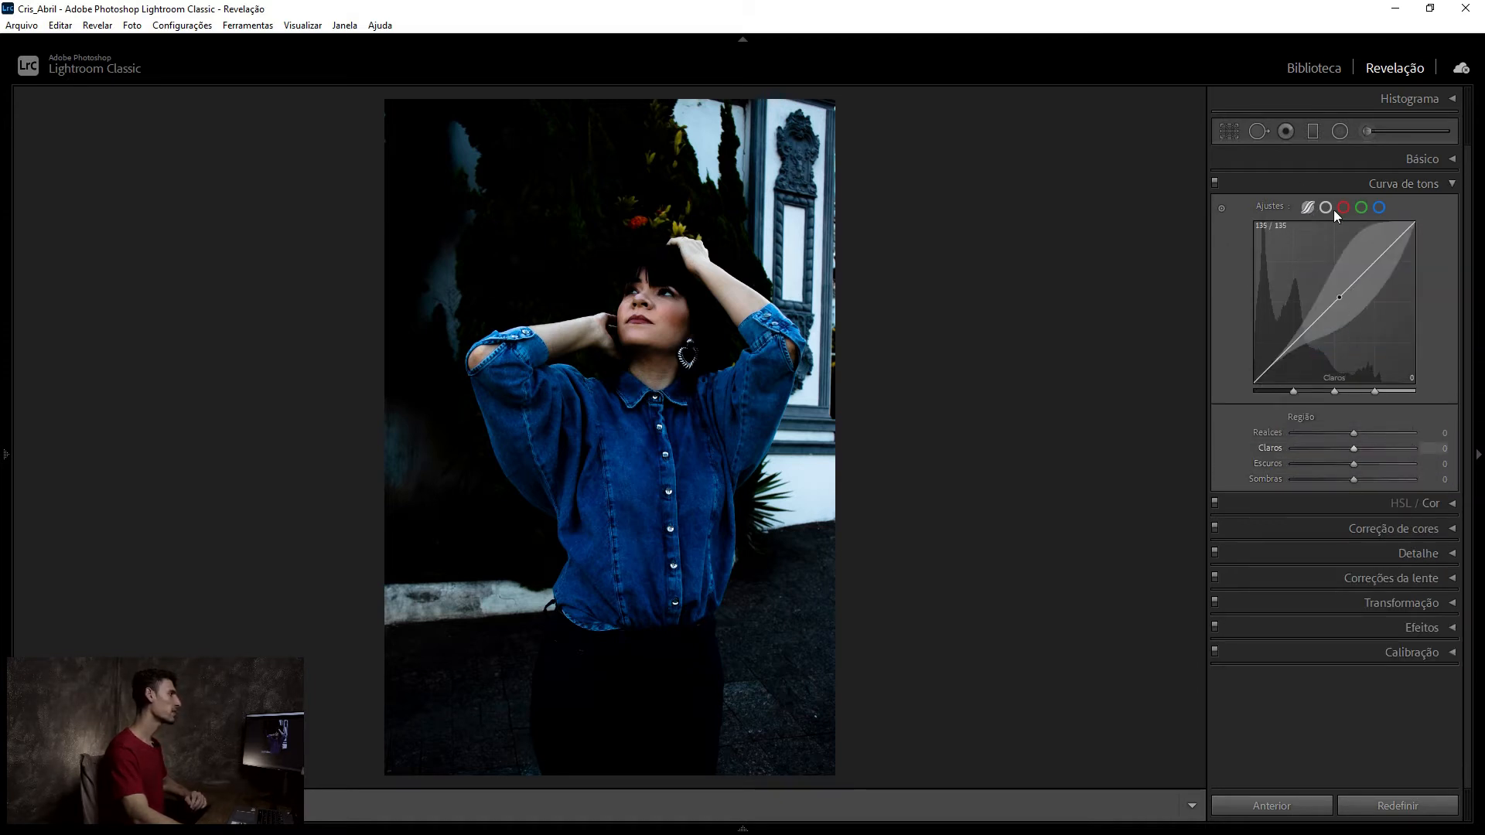
{"action": "left_click", "coordinate": [1325, 208]}
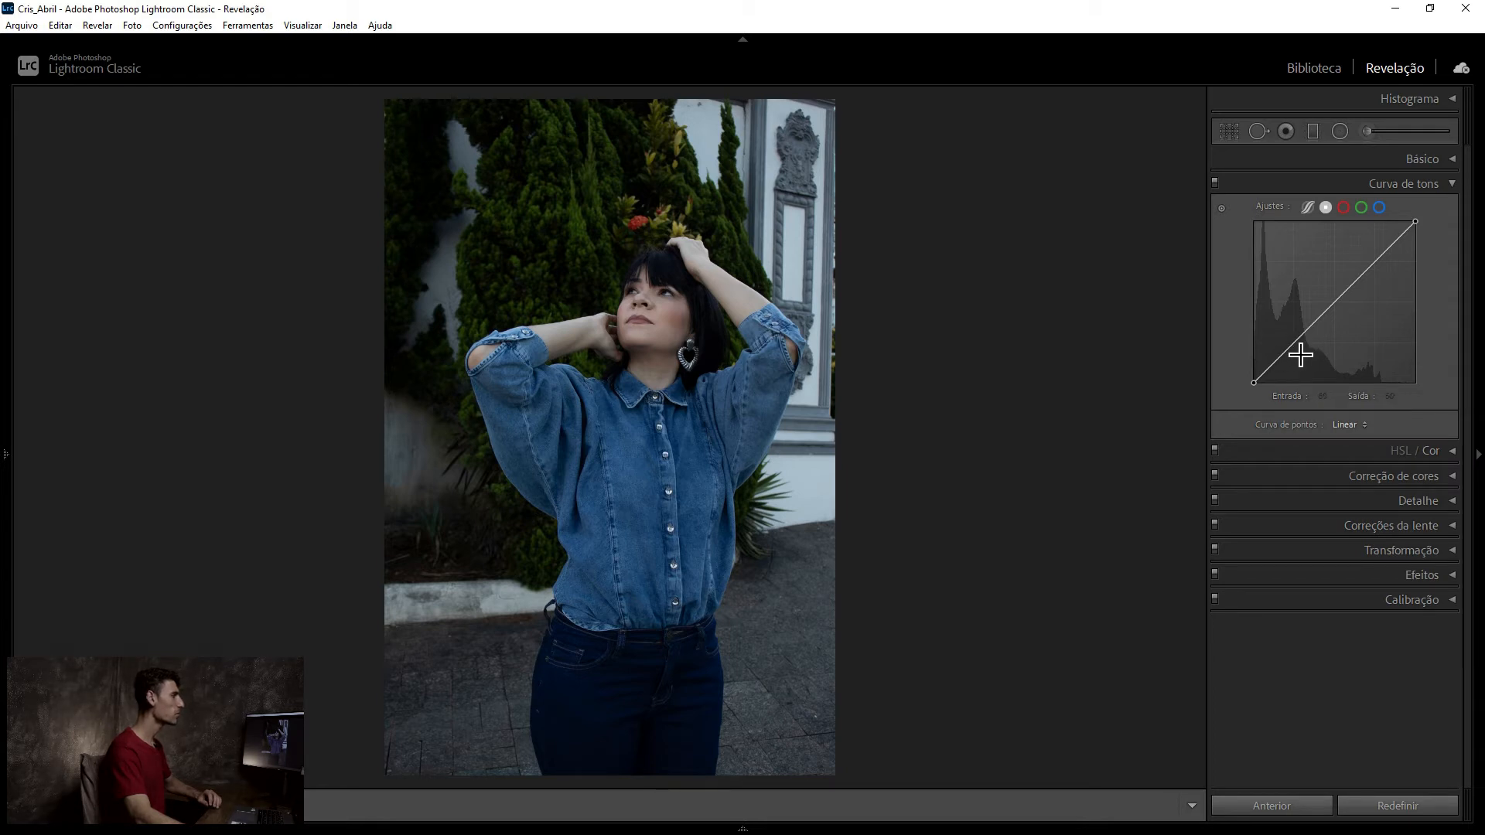
Add three control points to the point curve: shadows at 55/54, midtones at 127/124 and highlights at 194/190.
{"action": "left_click_drag", "start_coordinate": [1294, 355], "coordinate": [1288, 349]}
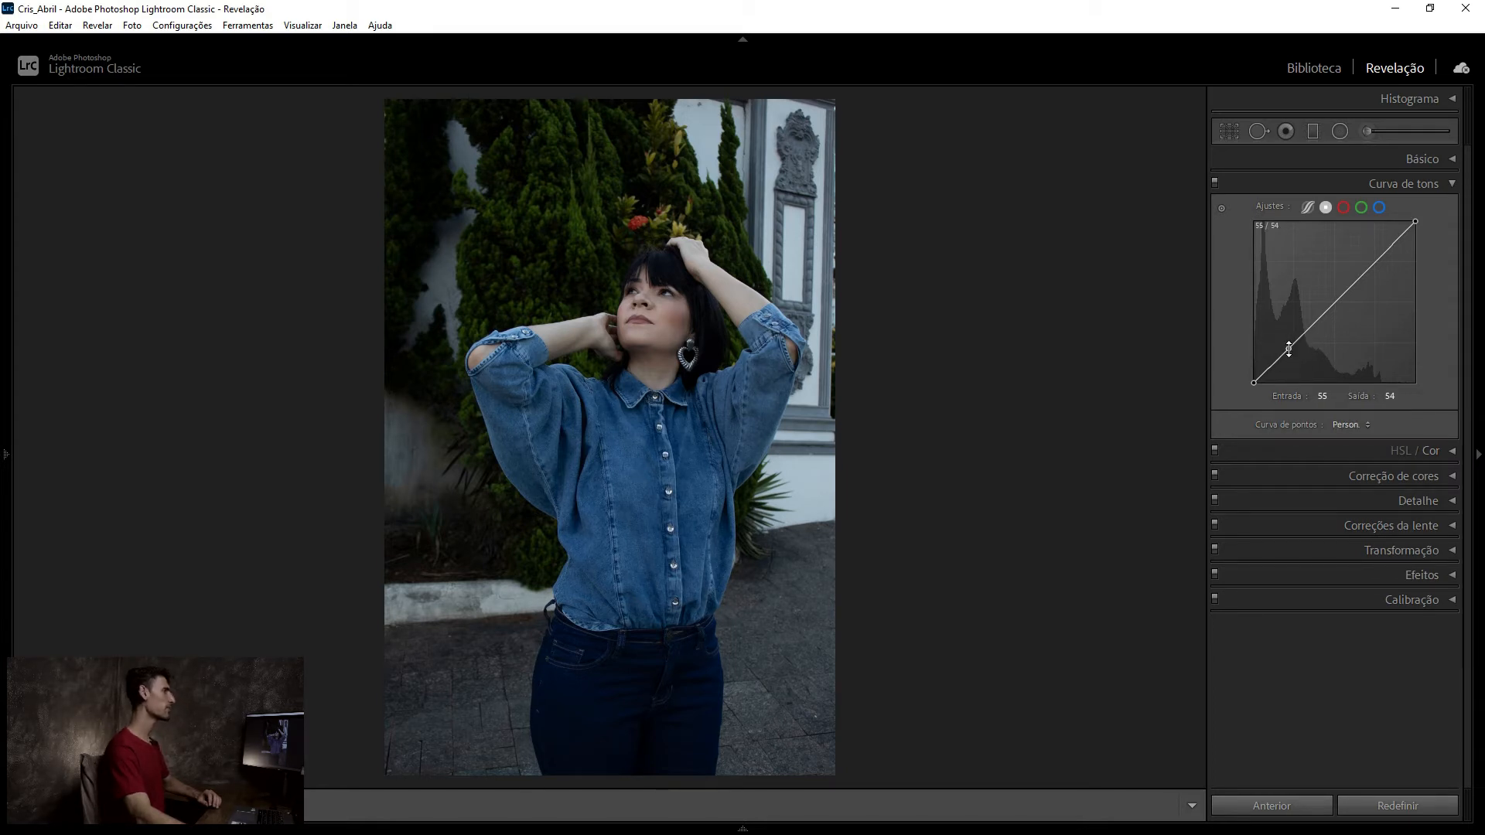
{"action": "left_click", "coordinate": [1334, 304]}
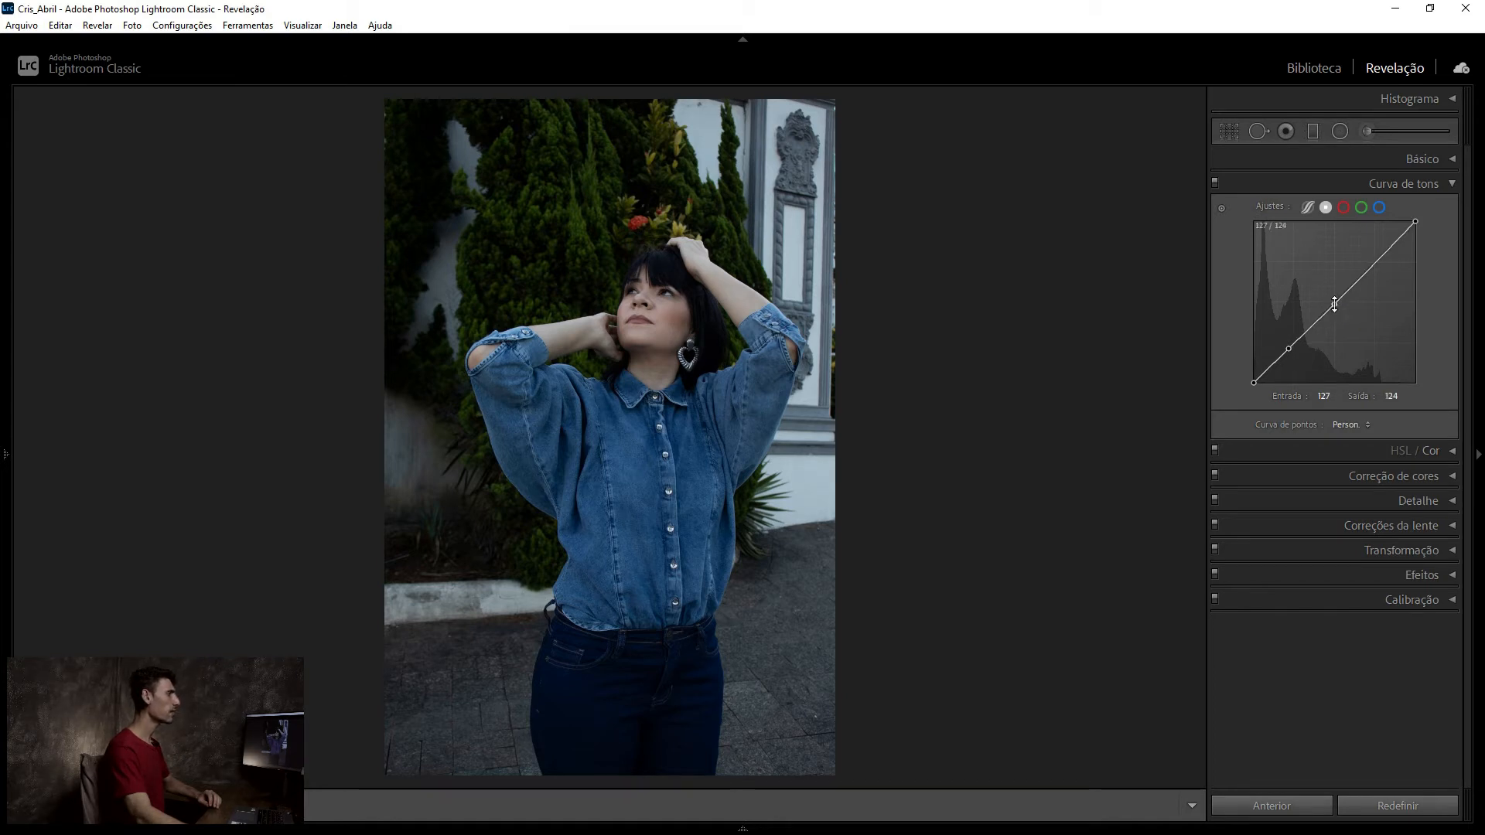
{"action": "left_click", "coordinate": [1377, 262]}
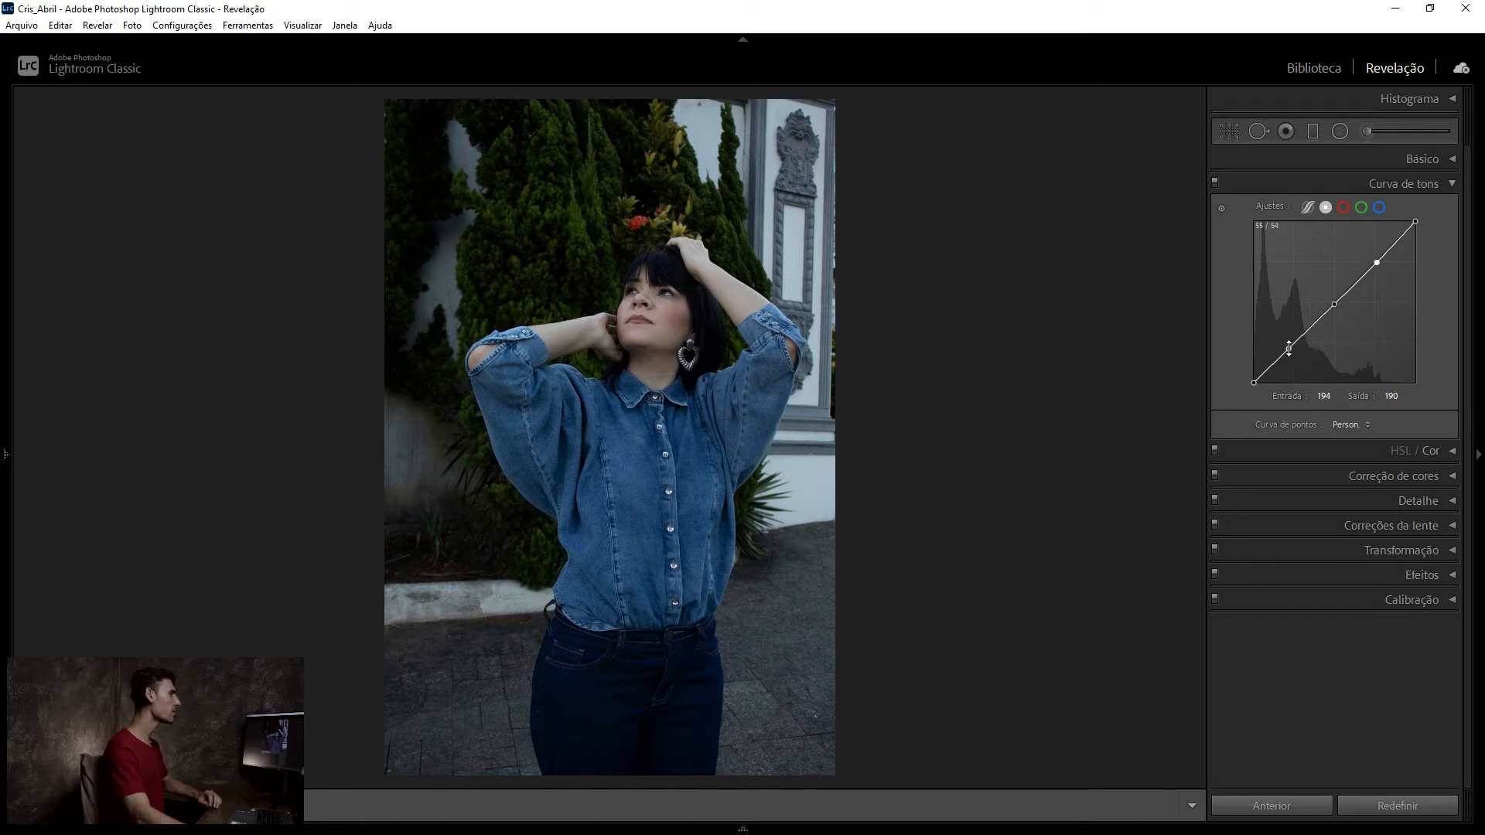
Shape the curve for contrast by moving shadows to 55/43, midtones to 122/132 and highlights to 185/206, and compare before and after.
{"action": "left_click_drag", "start_coordinate": [1288, 348], "coordinate": [1288, 352]}
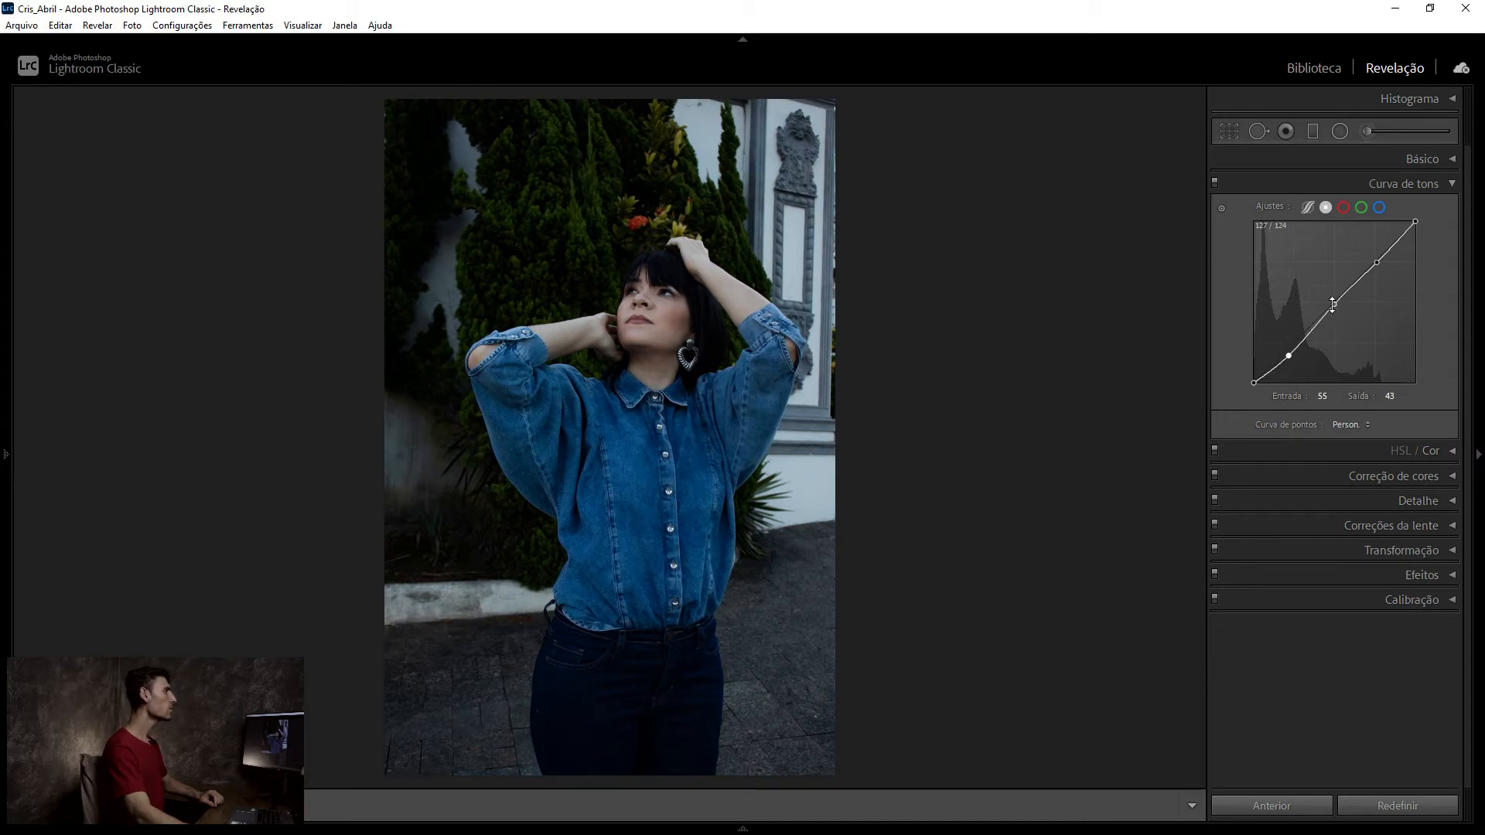
{"action": "left_click_drag", "start_coordinate": [1331, 303], "coordinate": [1330, 302]}
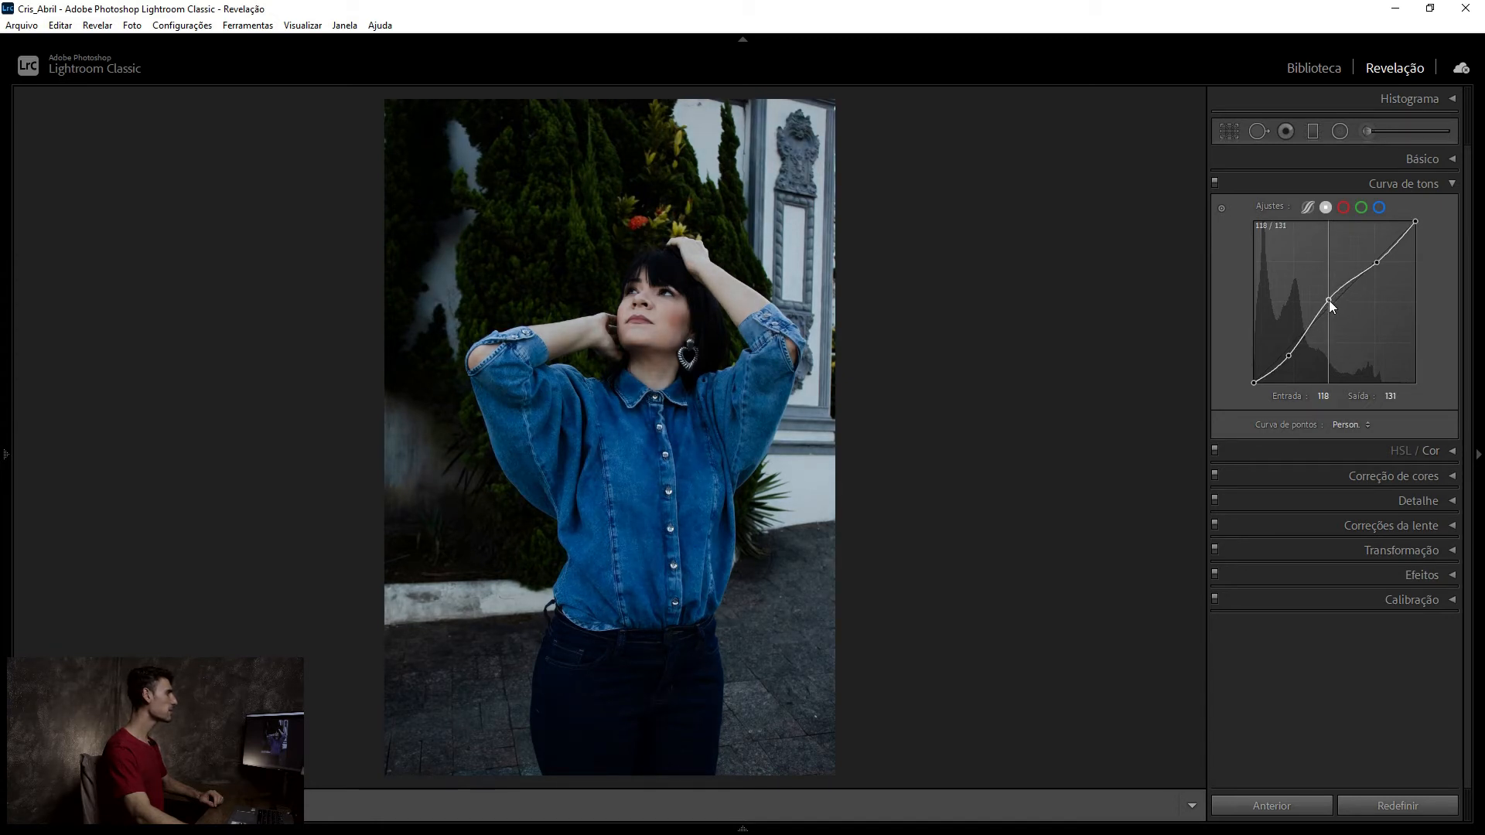
{"action": "left_click_drag", "start_coordinate": [1330, 303], "coordinate": [1330, 300]}
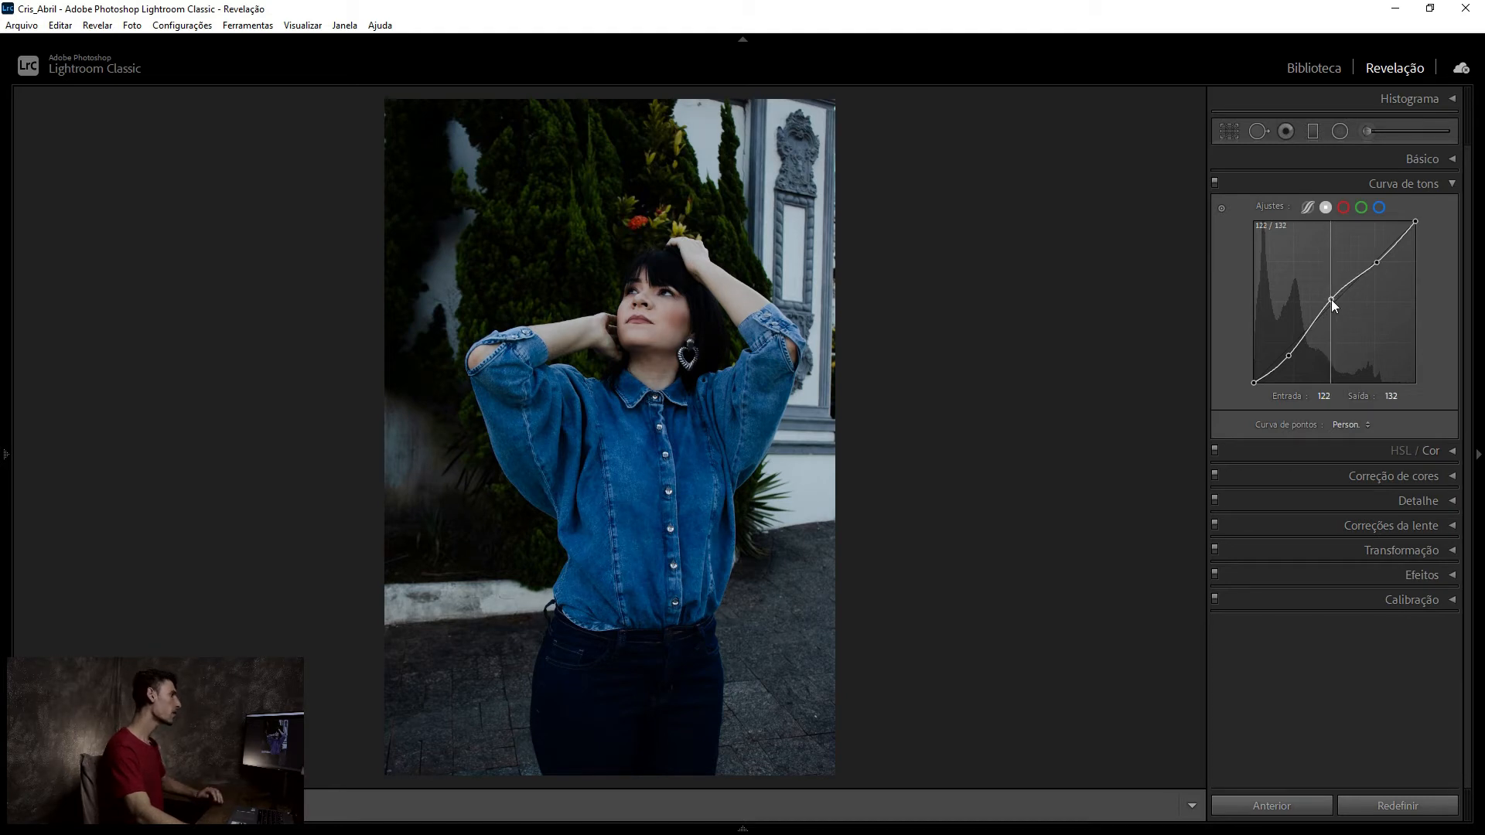
{"action": "left_click_drag", "start_coordinate": [1376, 263], "coordinate": [1373, 256]}
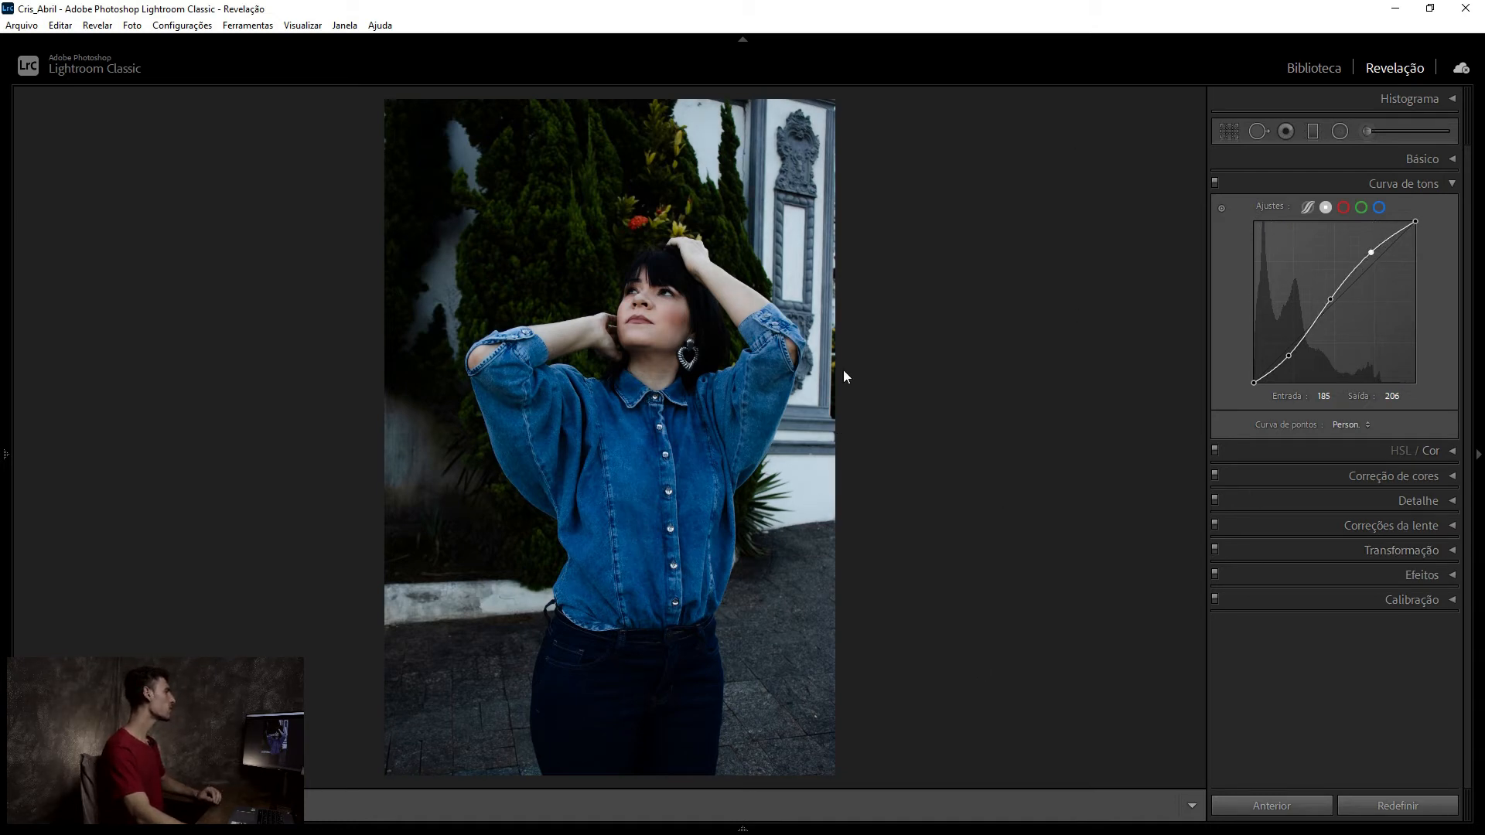
{"action": "left_click", "coordinate": [1214, 183]}
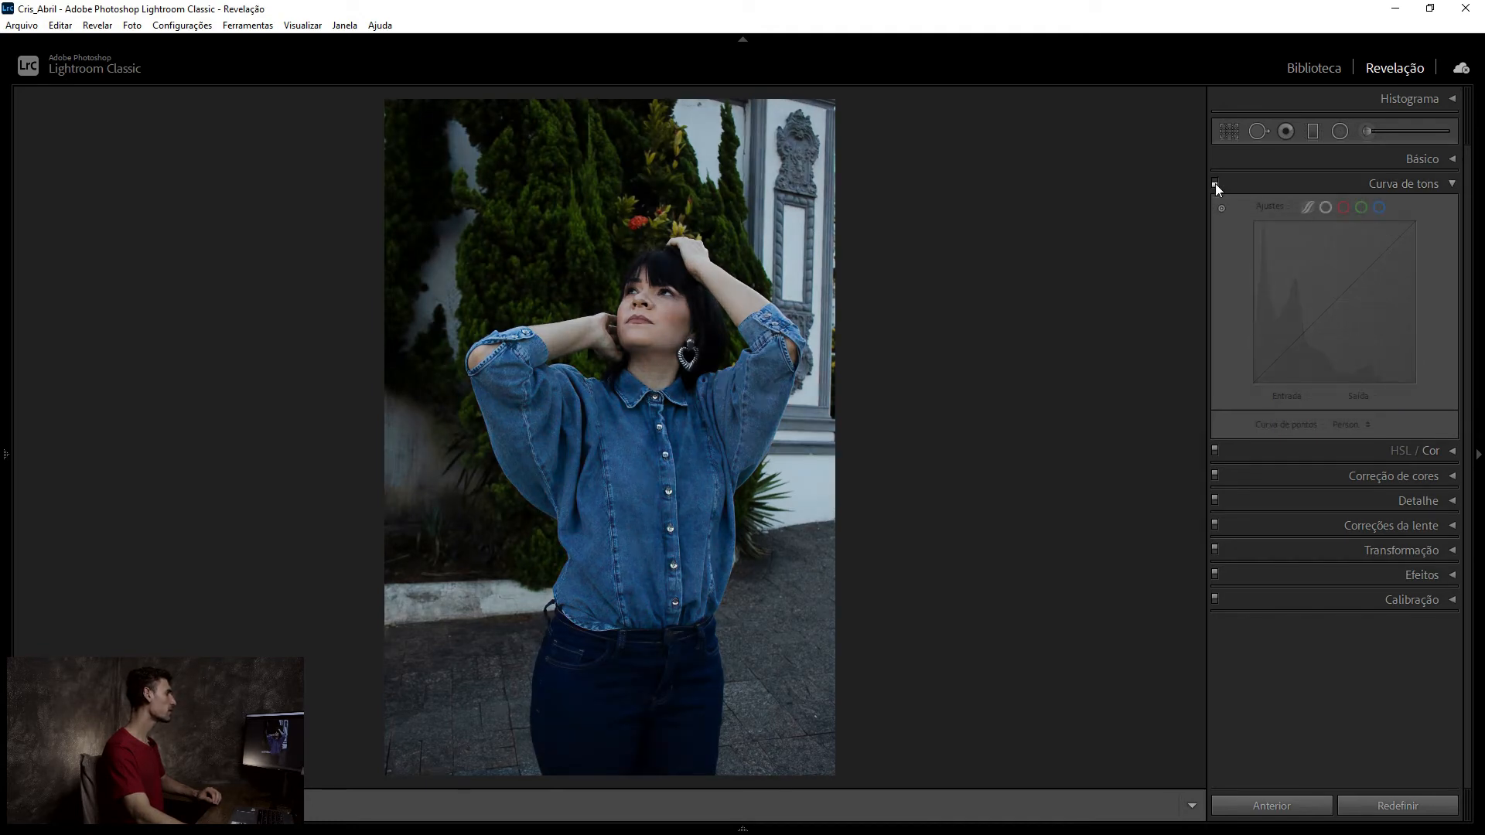
{"action": "left_click", "coordinate": [1214, 183]}
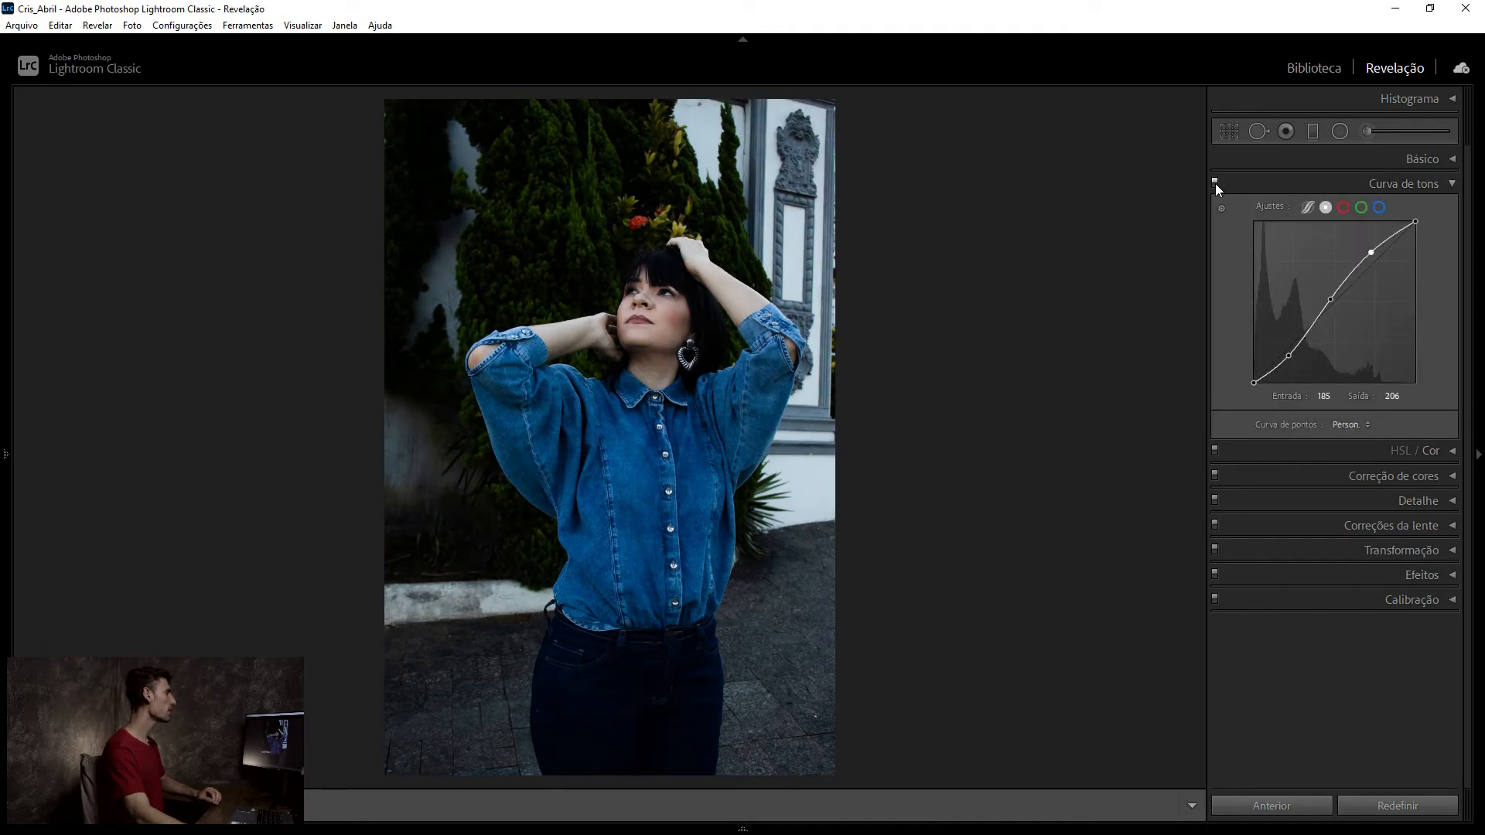
Compare the photo with and without the tone curve, and fade the point curve by raising its black endpoint and lowering its white endpoint to 255/234.
{"action": "left_click", "coordinate": [1214, 183]}
{"action": "left_click", "coordinate": [1214, 183]}
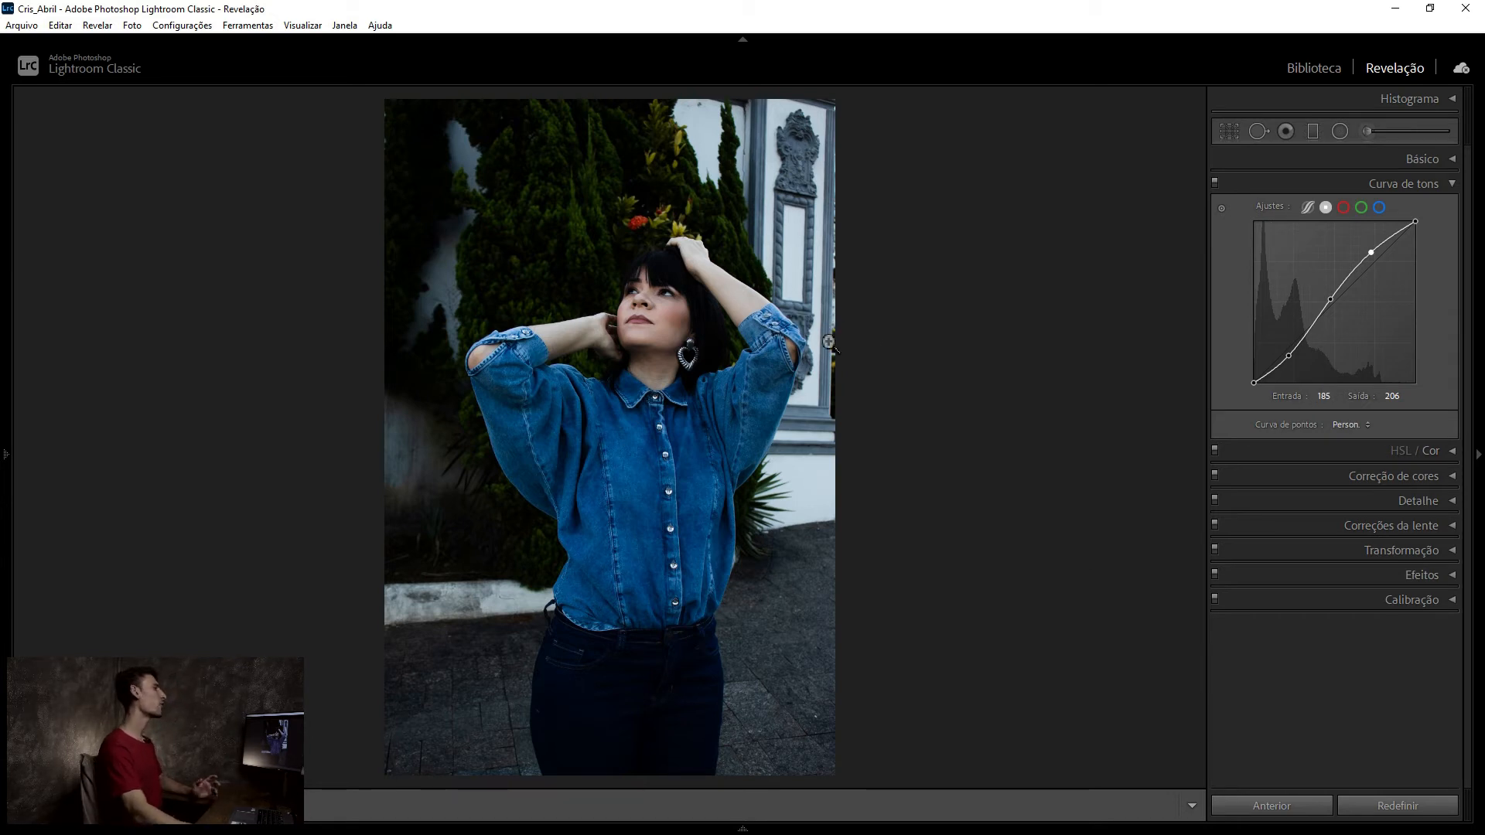
{"action": "left_click", "coordinate": [1254, 383]}
{"action": "left_click_drag", "start_coordinate": [1253, 384], "coordinate": [1245, 354]}
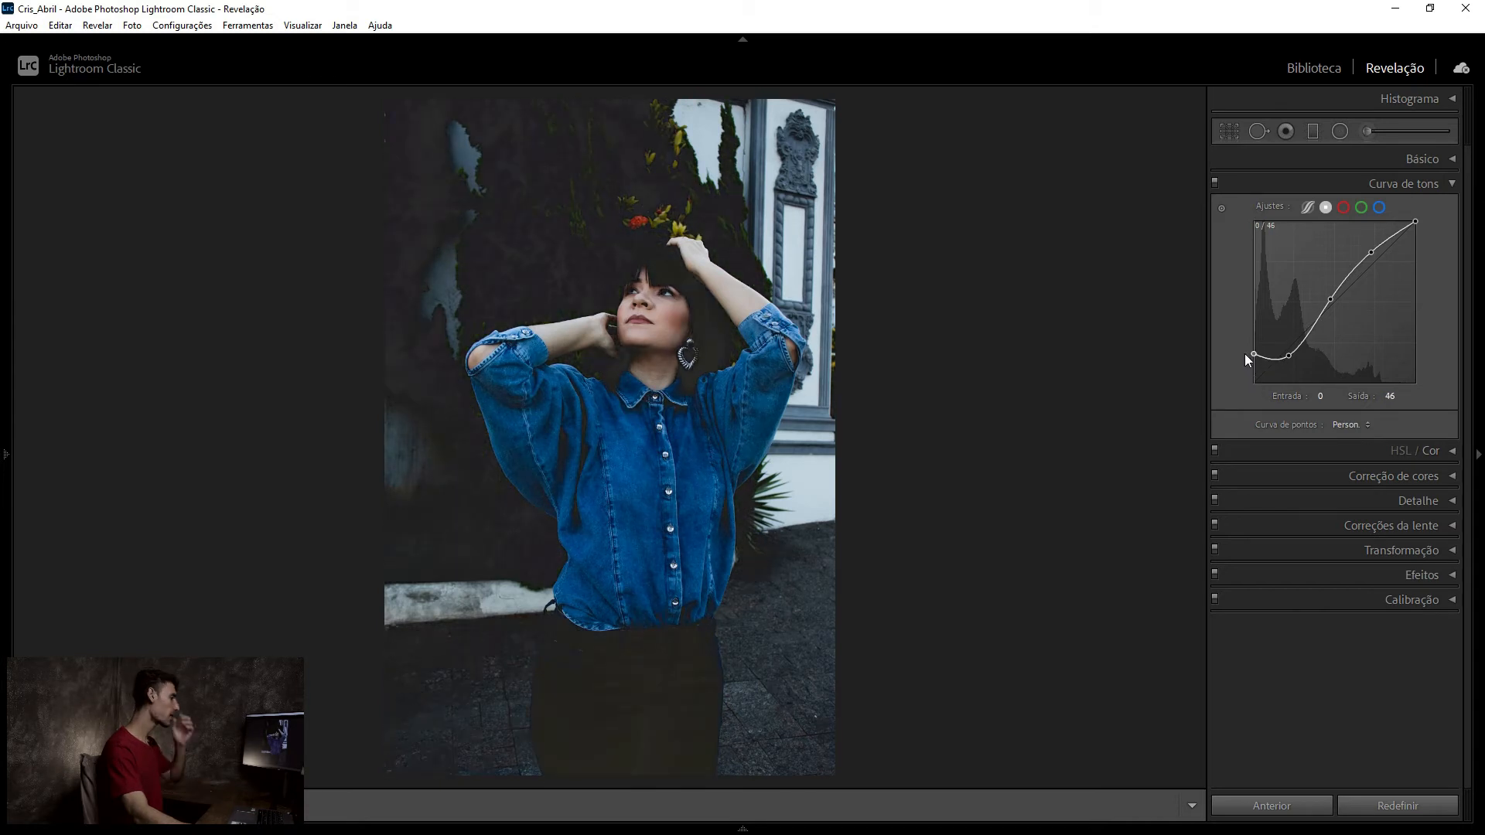
{"action": "left_click_drag", "start_coordinate": [1245, 354], "coordinate": [1242, 370]}
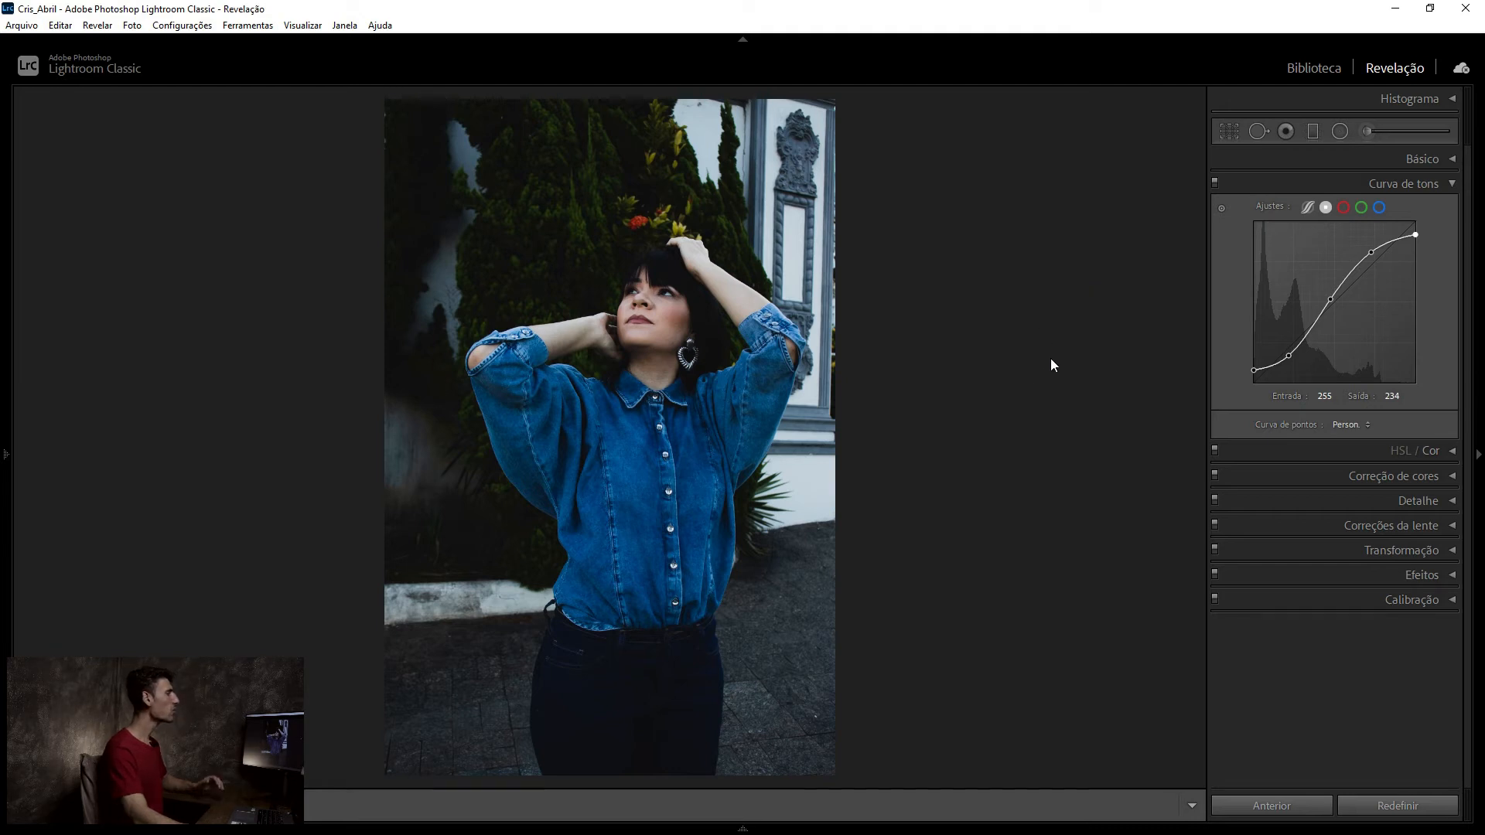
Look through the red, green and blue channel curves, and try pulling the red channel's midtones to 142/101 before removing that point.
{"action": "left_click", "coordinate": [1344, 209]}
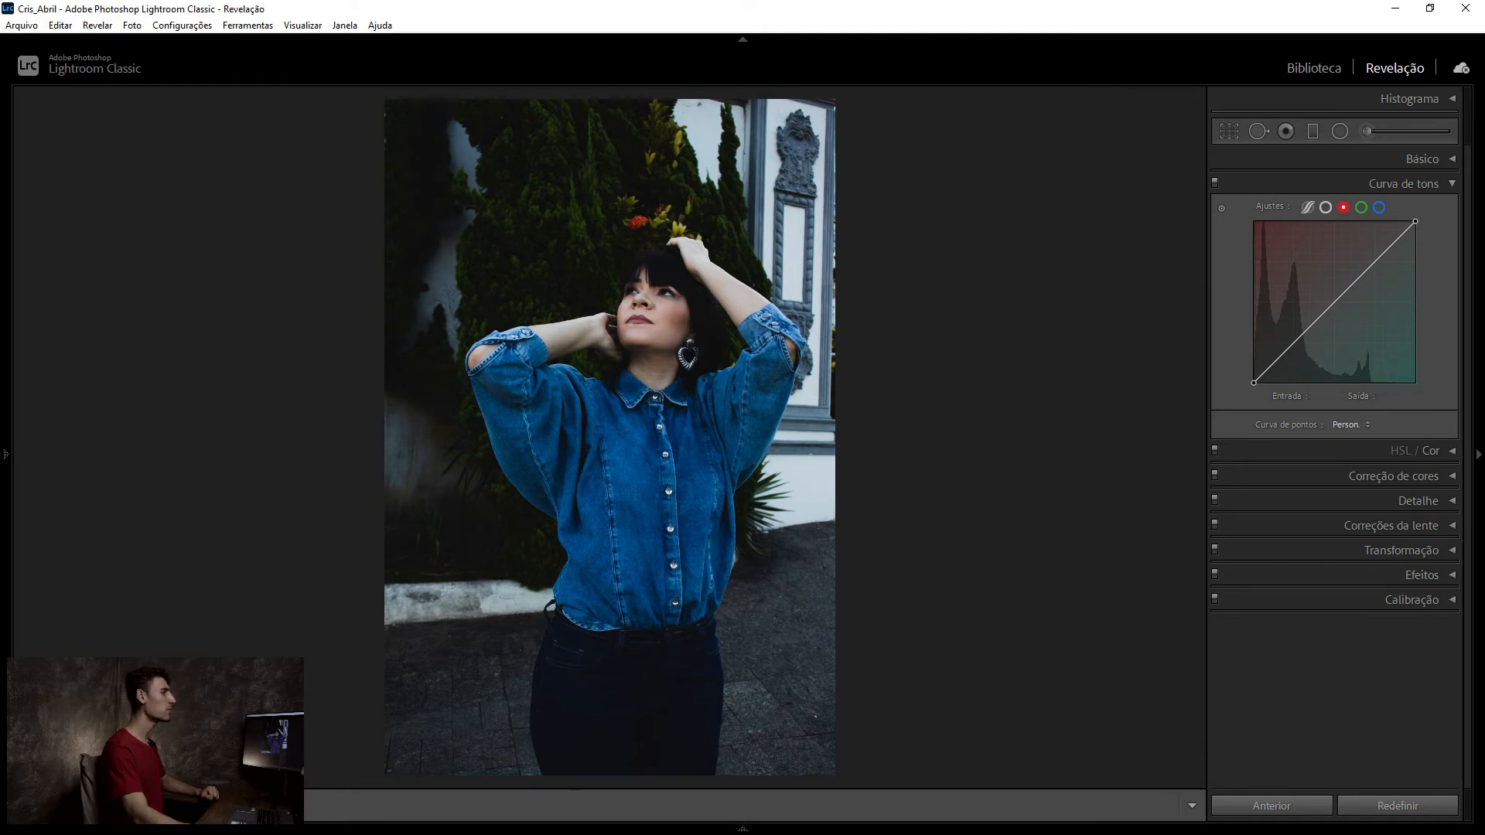
{"action": "left_click", "coordinate": [1361, 207]}
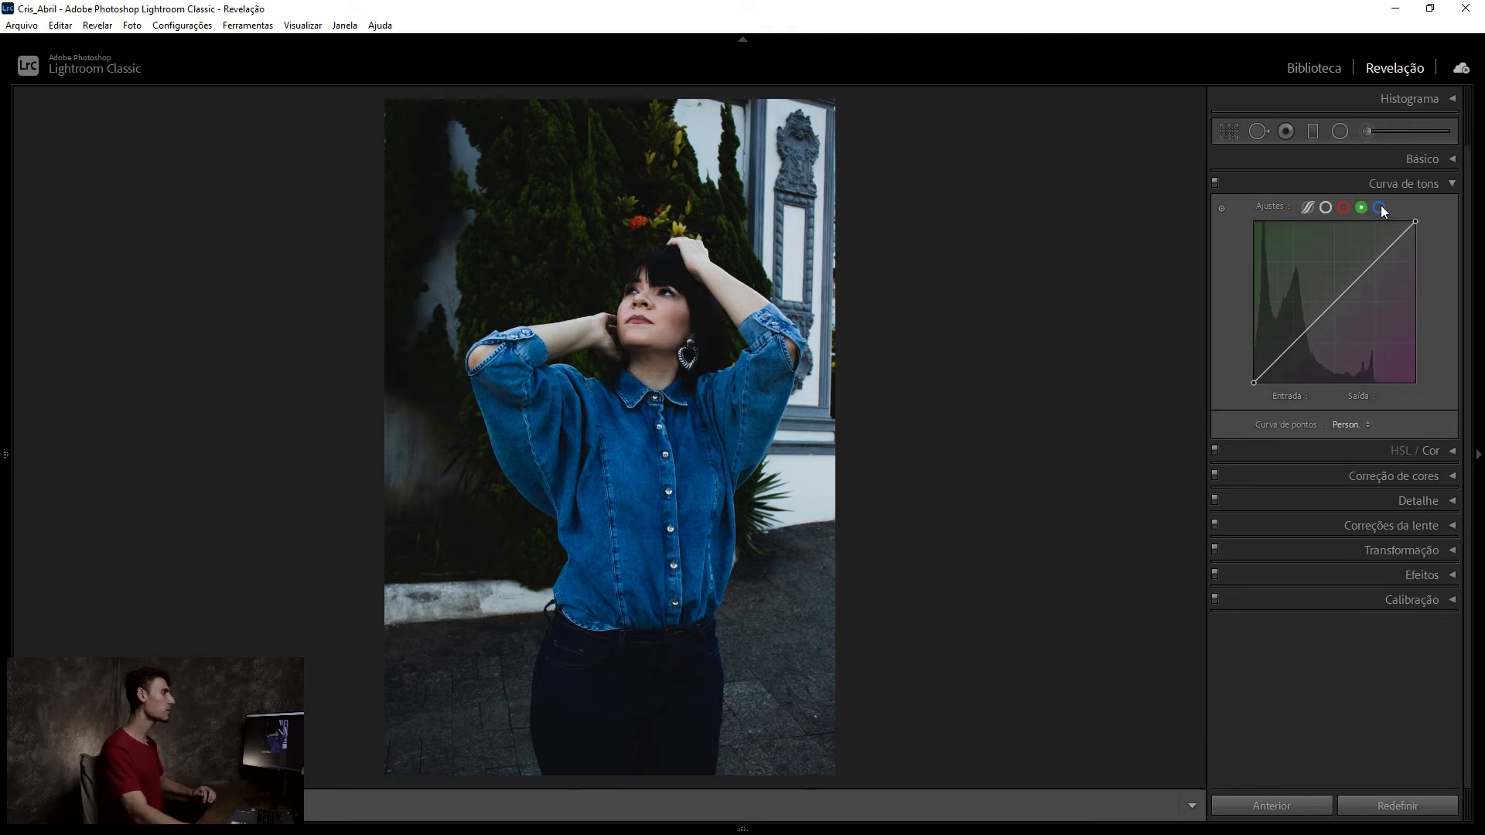
{"action": "left_click", "coordinate": [1378, 207]}
{"action": "left_click", "coordinate": [1343, 207]}
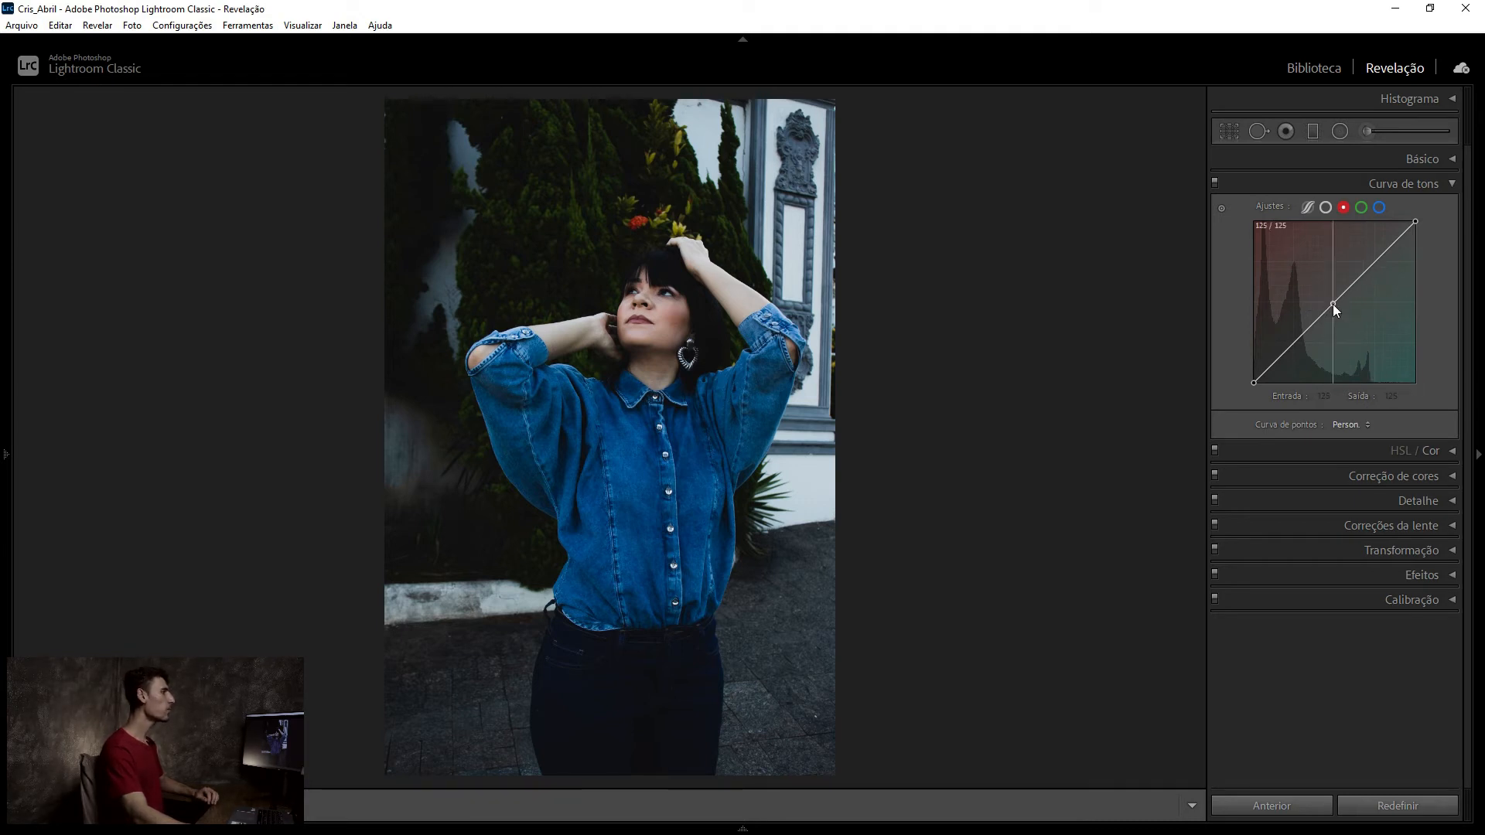
{"action": "mouse_move", "coordinate": [1332, 304]}
{"action": "left_mouse_down"}
{"action": "mouse_move", "coordinate": [1325, 289]}
{"action": "mouse_move", "coordinate": [1343, 319]}
{"action": "left_mouse_up"}
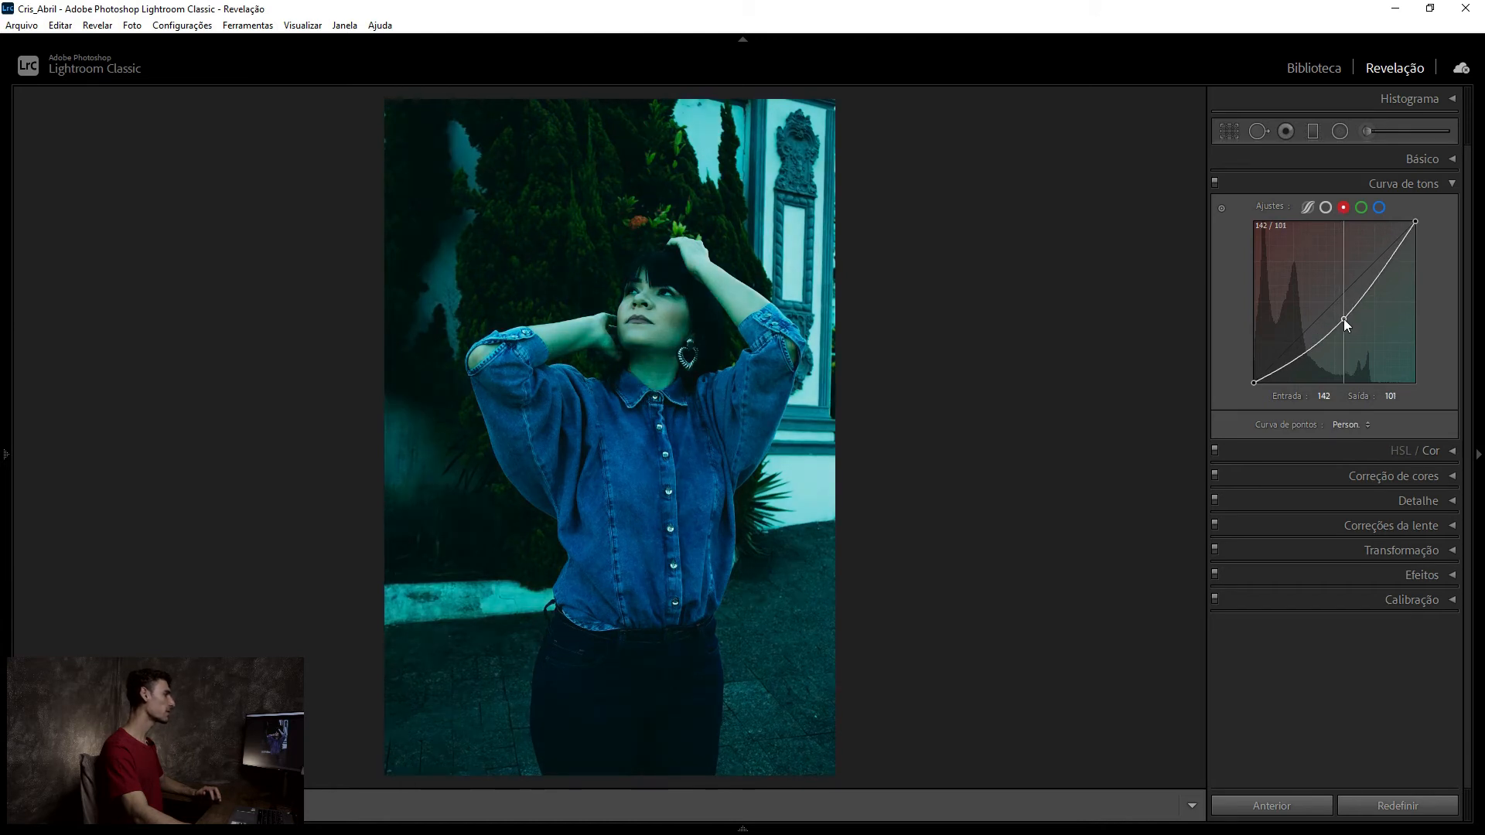
{"action": "double_click", "coordinate": [1344, 319]}
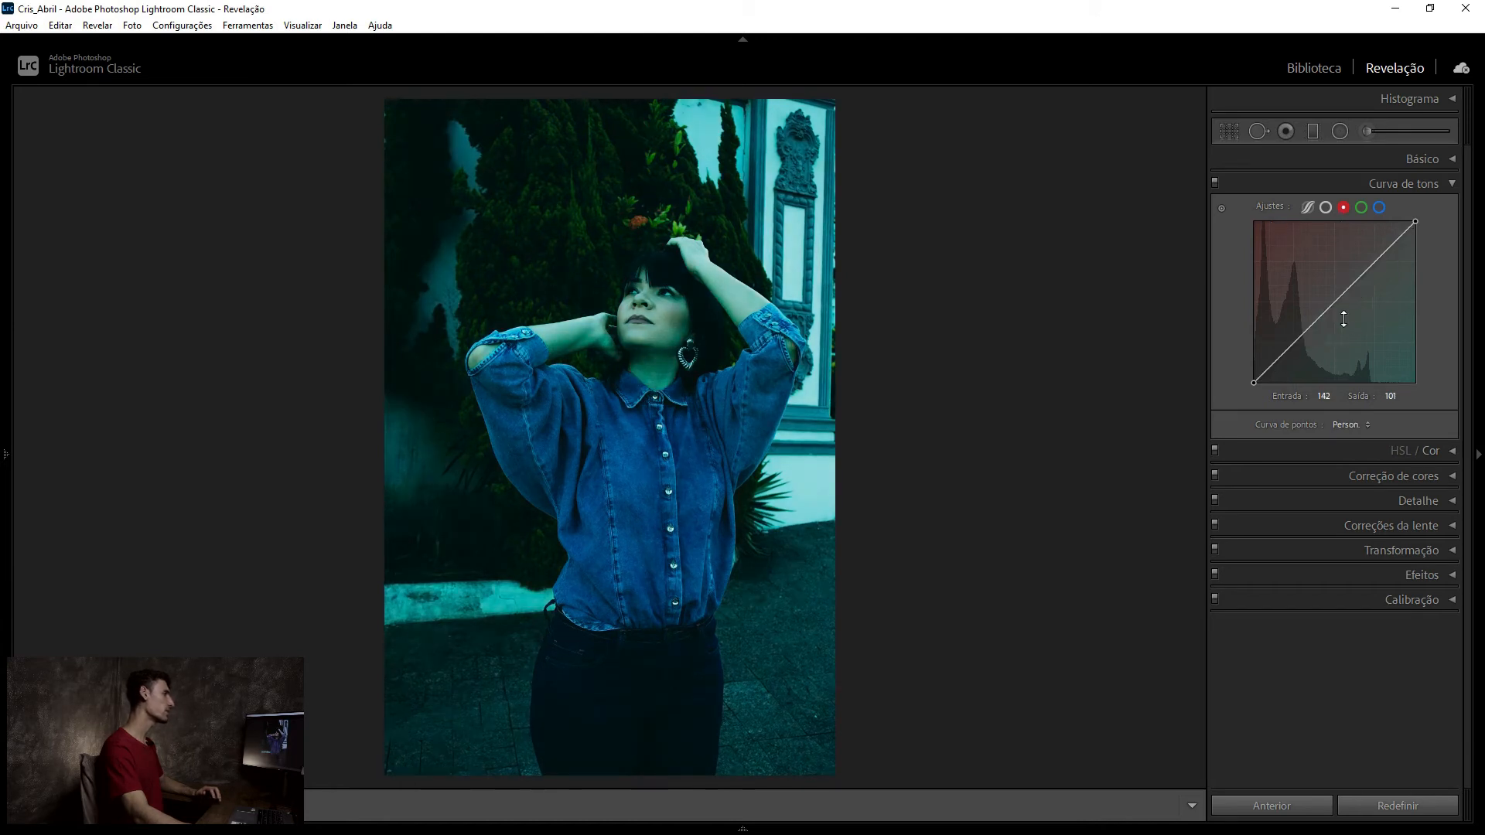
Examine the green, blue and red channel curves and the complementary color ranges they control.
{"action": "left_click", "coordinate": [1361, 207]}
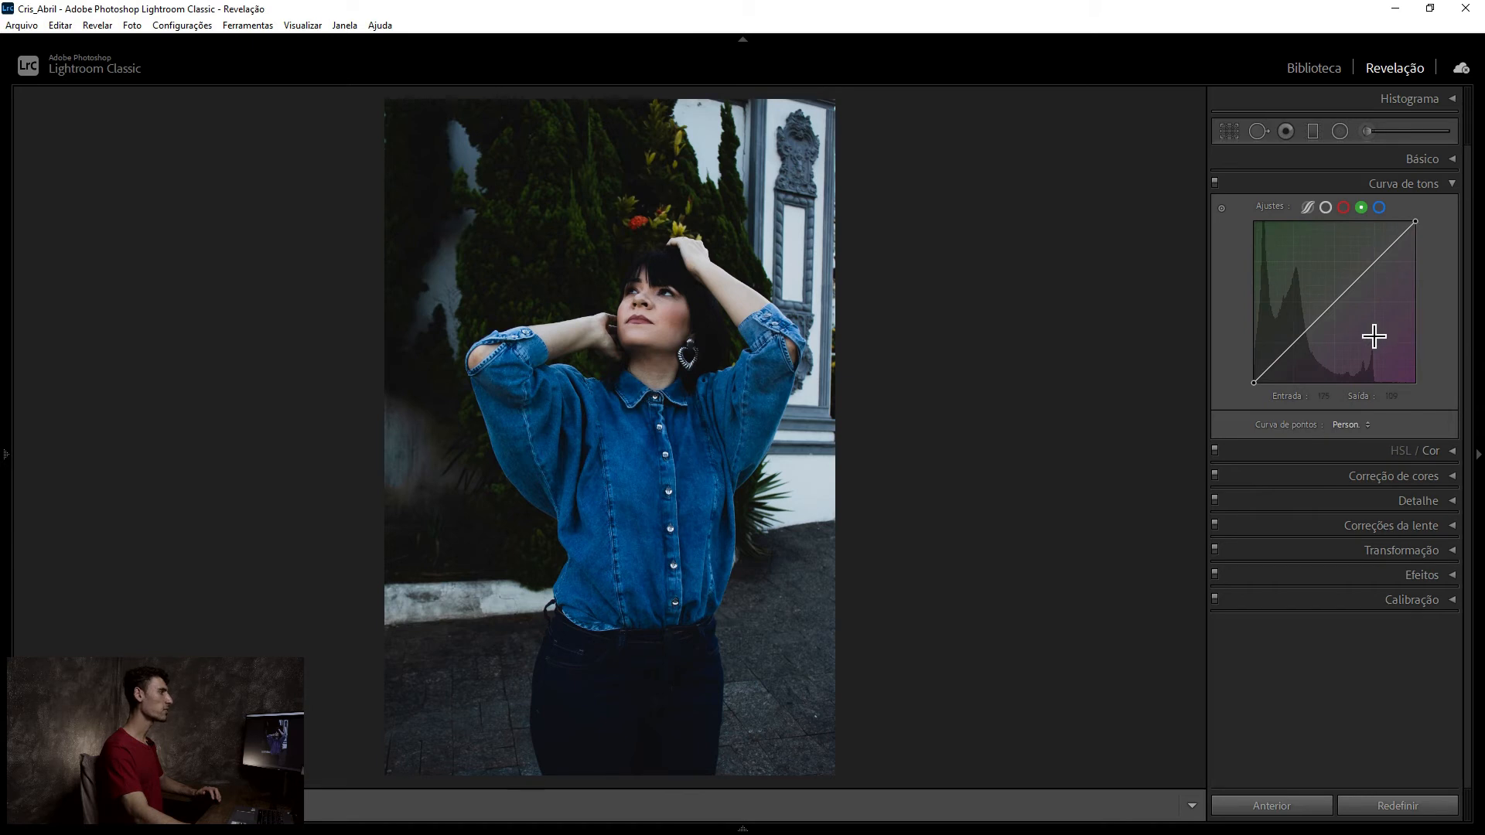
{"action": "left_click", "coordinate": [1379, 207]}
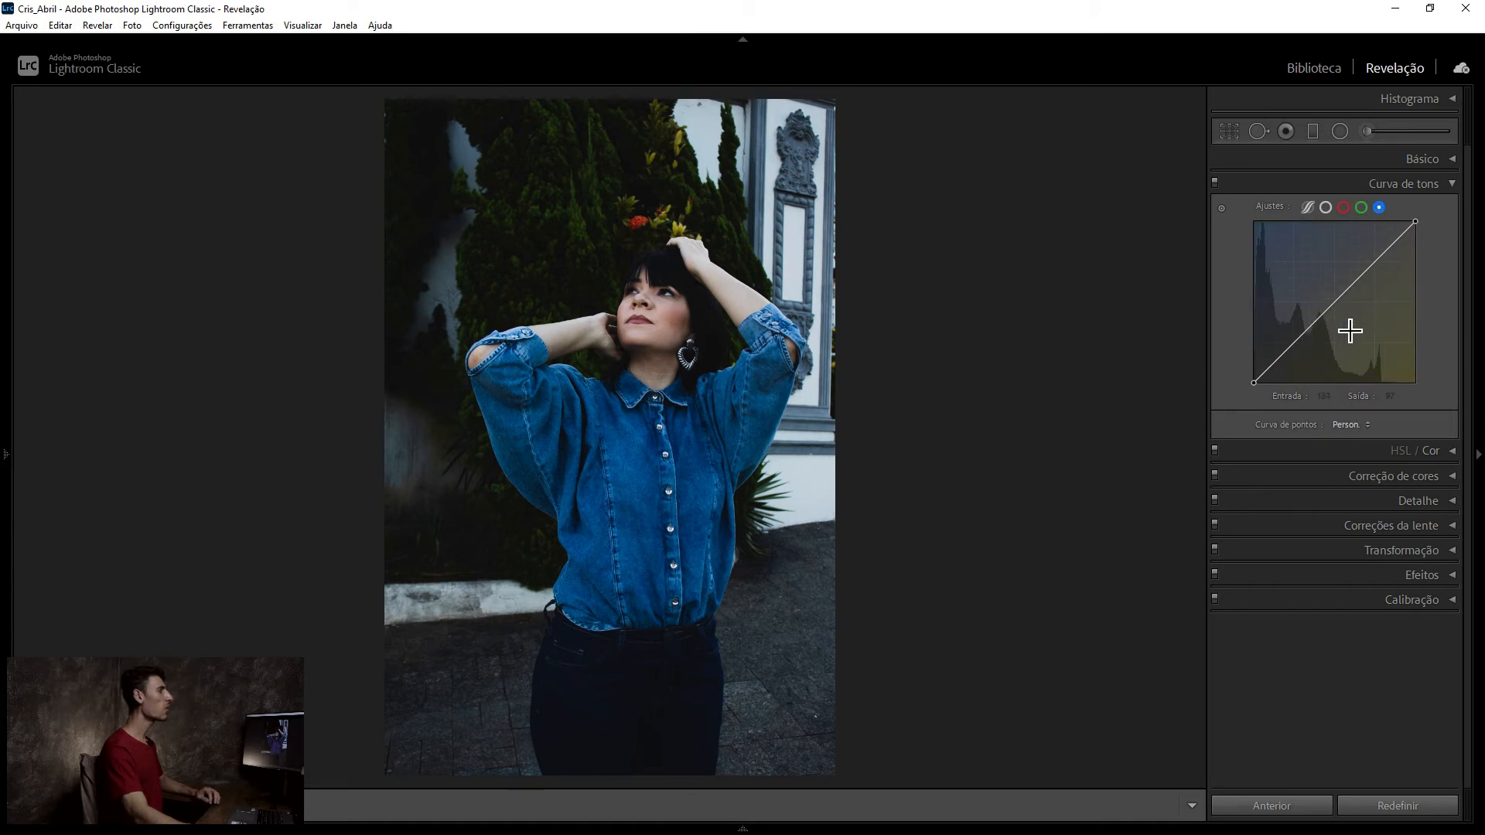
{"action": "left_click", "coordinate": [1345, 209]}
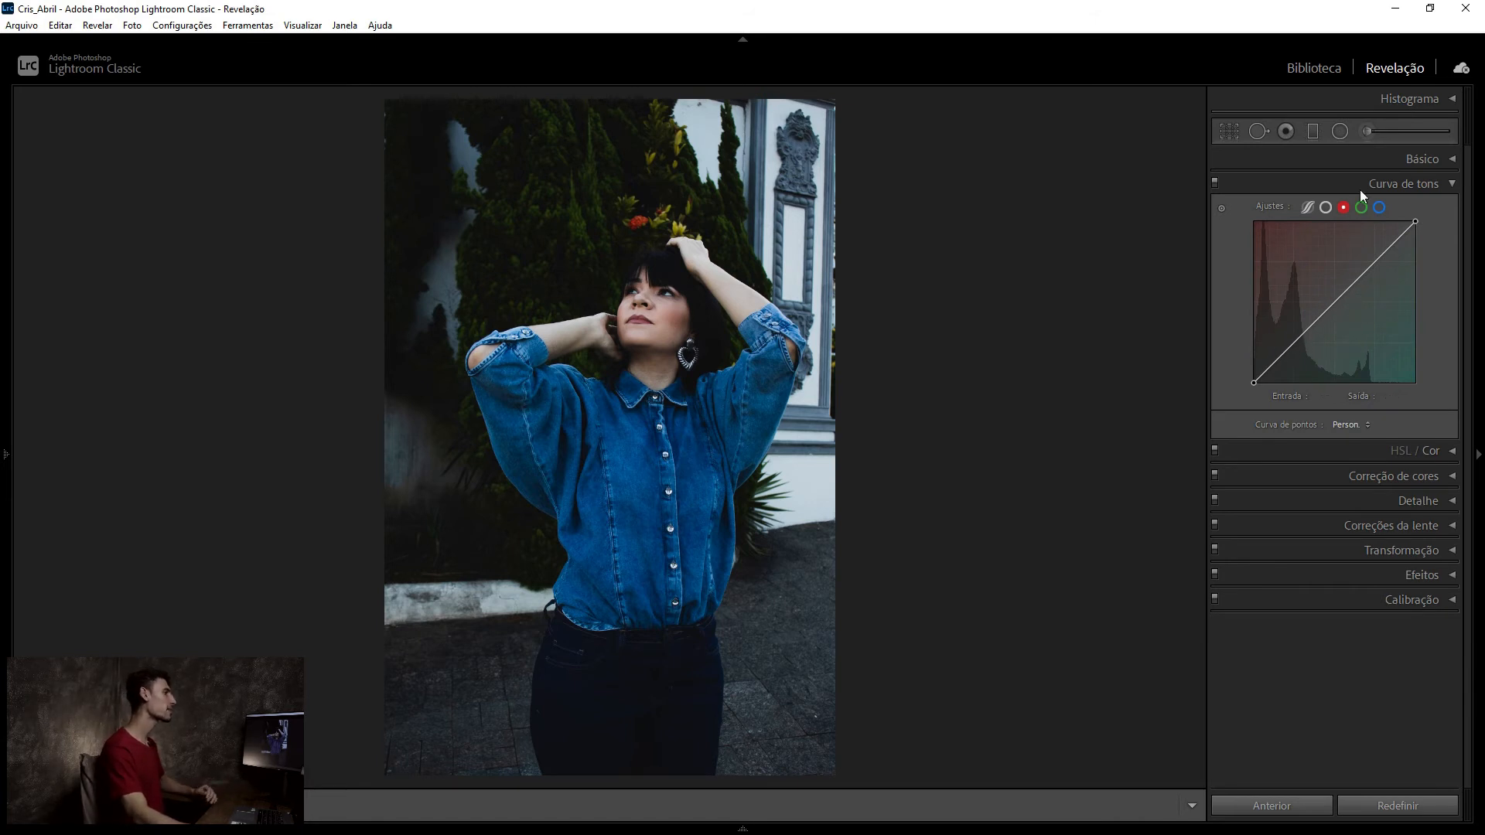
{"action": "left_click", "coordinate": [1379, 207]}
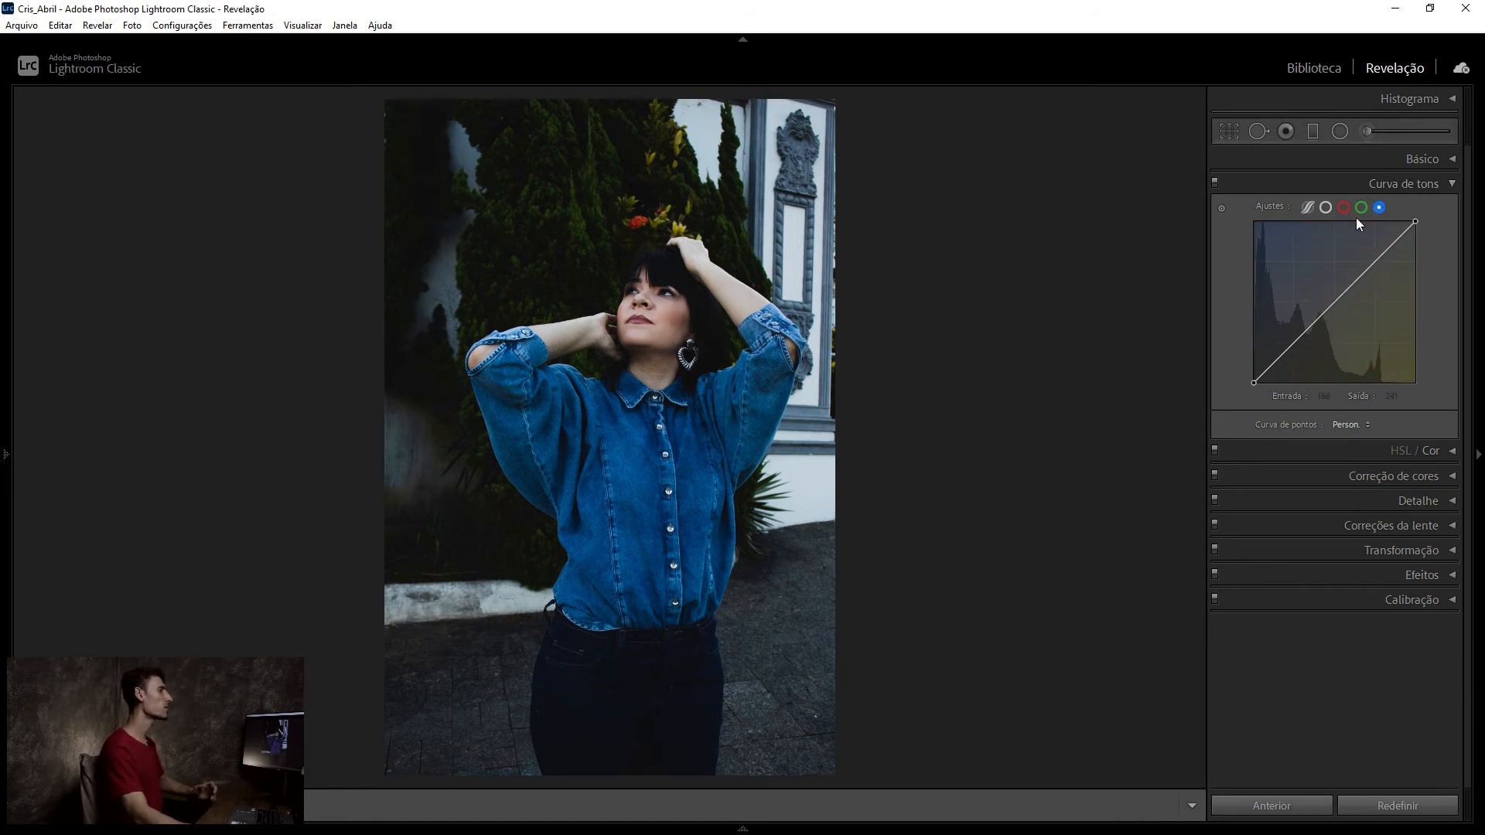
Shape the red channel curve with a shadow point at 38/27 and anchor points near the diagonal in the midtones and highlights.
{"action": "left_click", "coordinate": [1344, 208]}
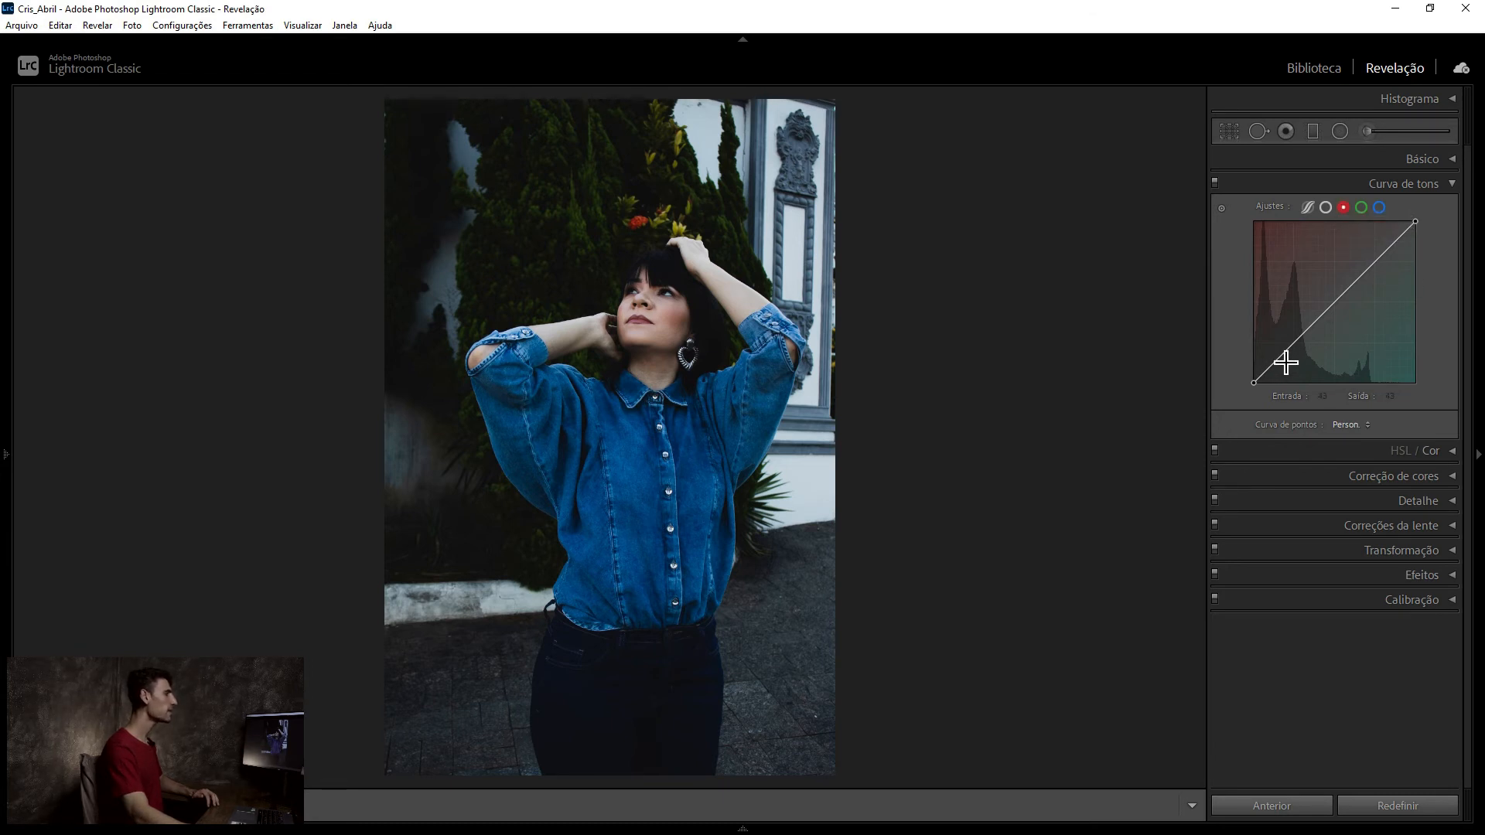
{"action": "left_click_drag", "start_coordinate": [1281, 369], "coordinate": [1278, 369]}
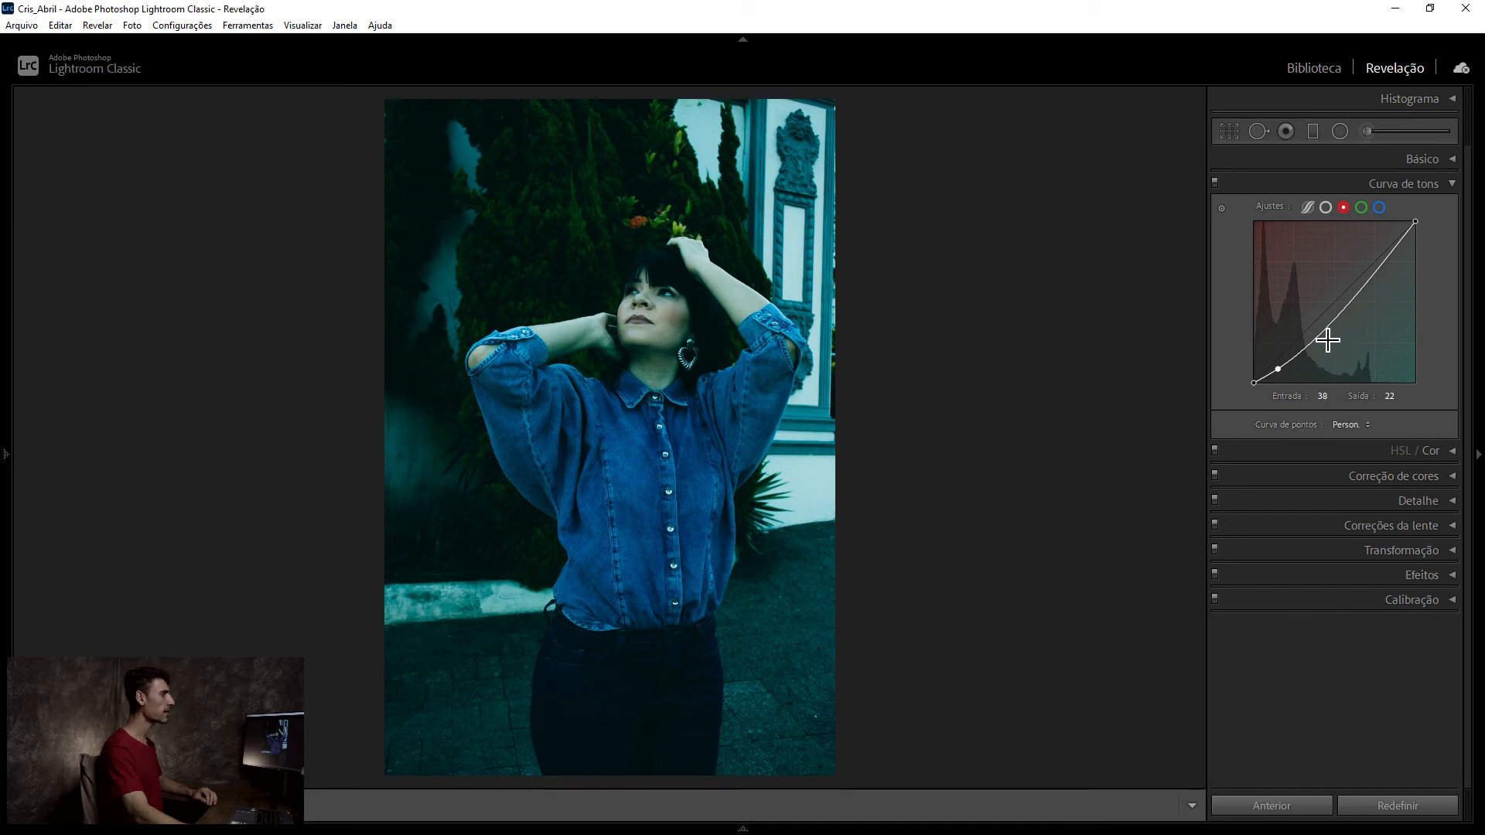
{"action": "left_click_drag", "start_coordinate": [1321, 335], "coordinate": [1319, 321]}
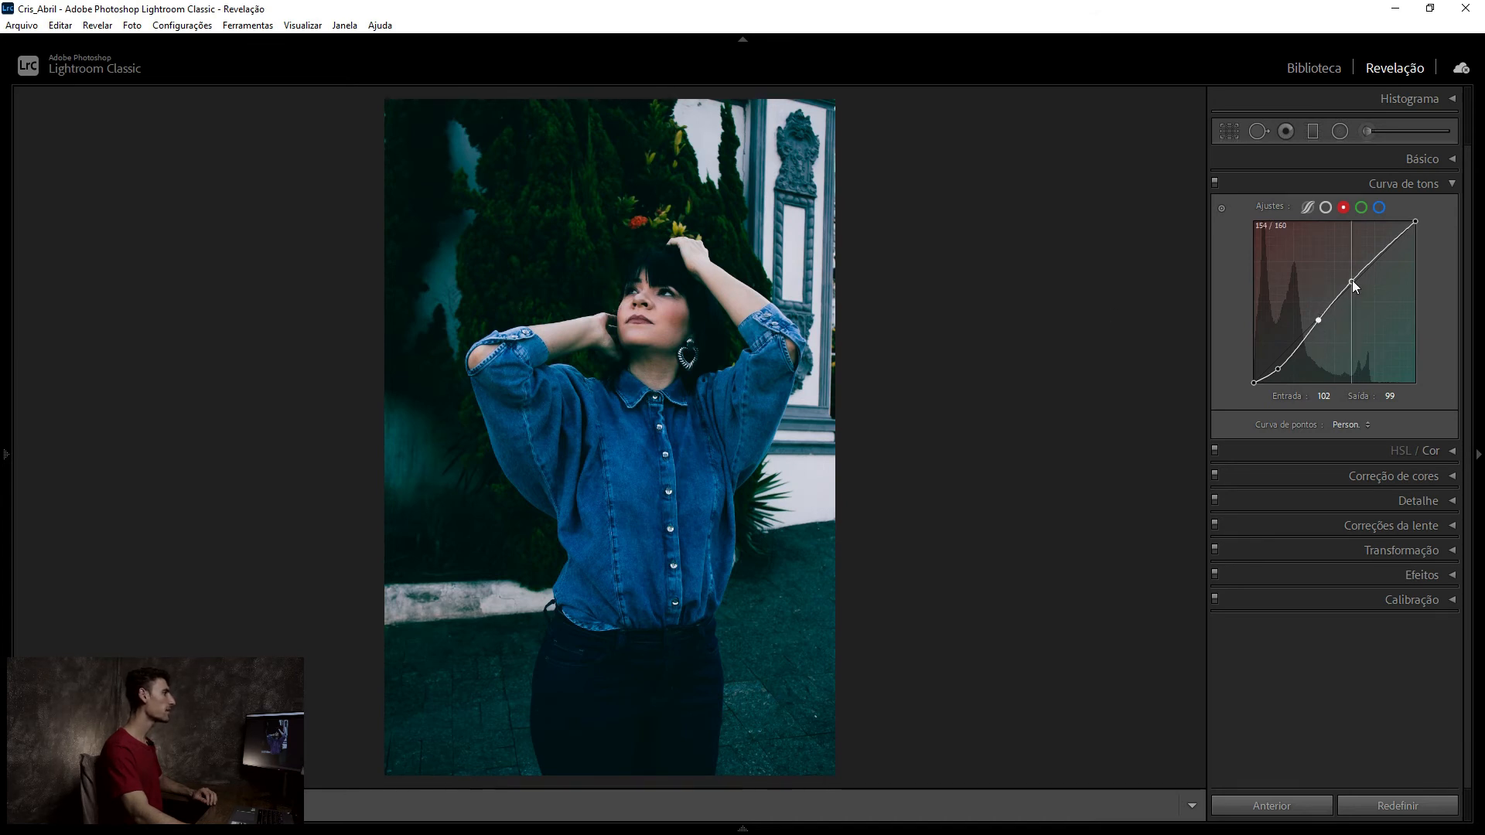
{"action": "left_click_drag", "start_coordinate": [1352, 280], "coordinate": [1354, 280]}
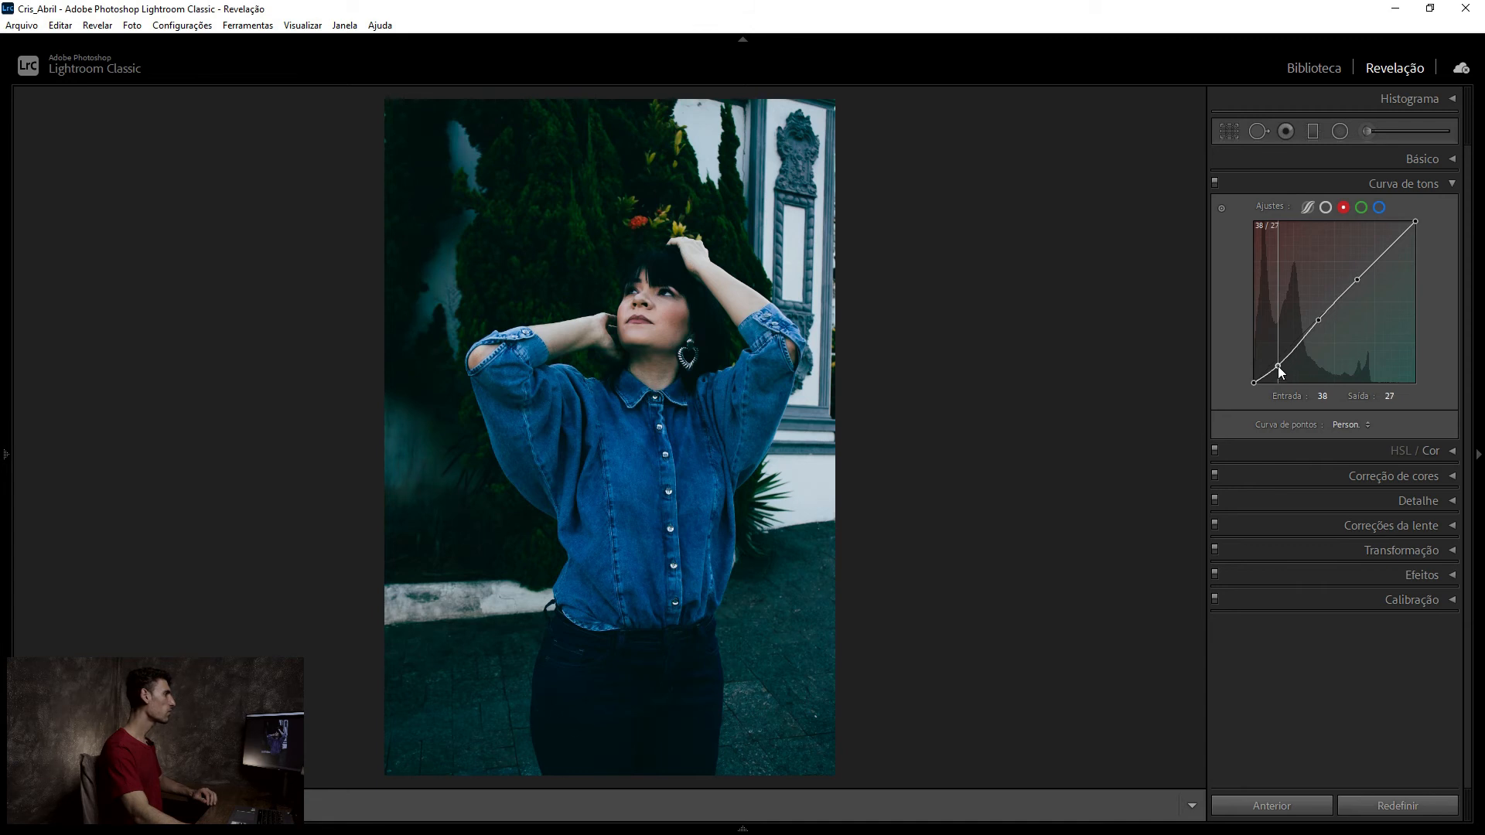
{"action": "left_click_drag", "start_coordinate": [1318, 319], "coordinate": [1316, 323]}
{"action": "left_click", "coordinate": [1278, 365]}
{"action": "left_click_drag", "start_coordinate": [1277, 365], "coordinate": [1279, 365]}
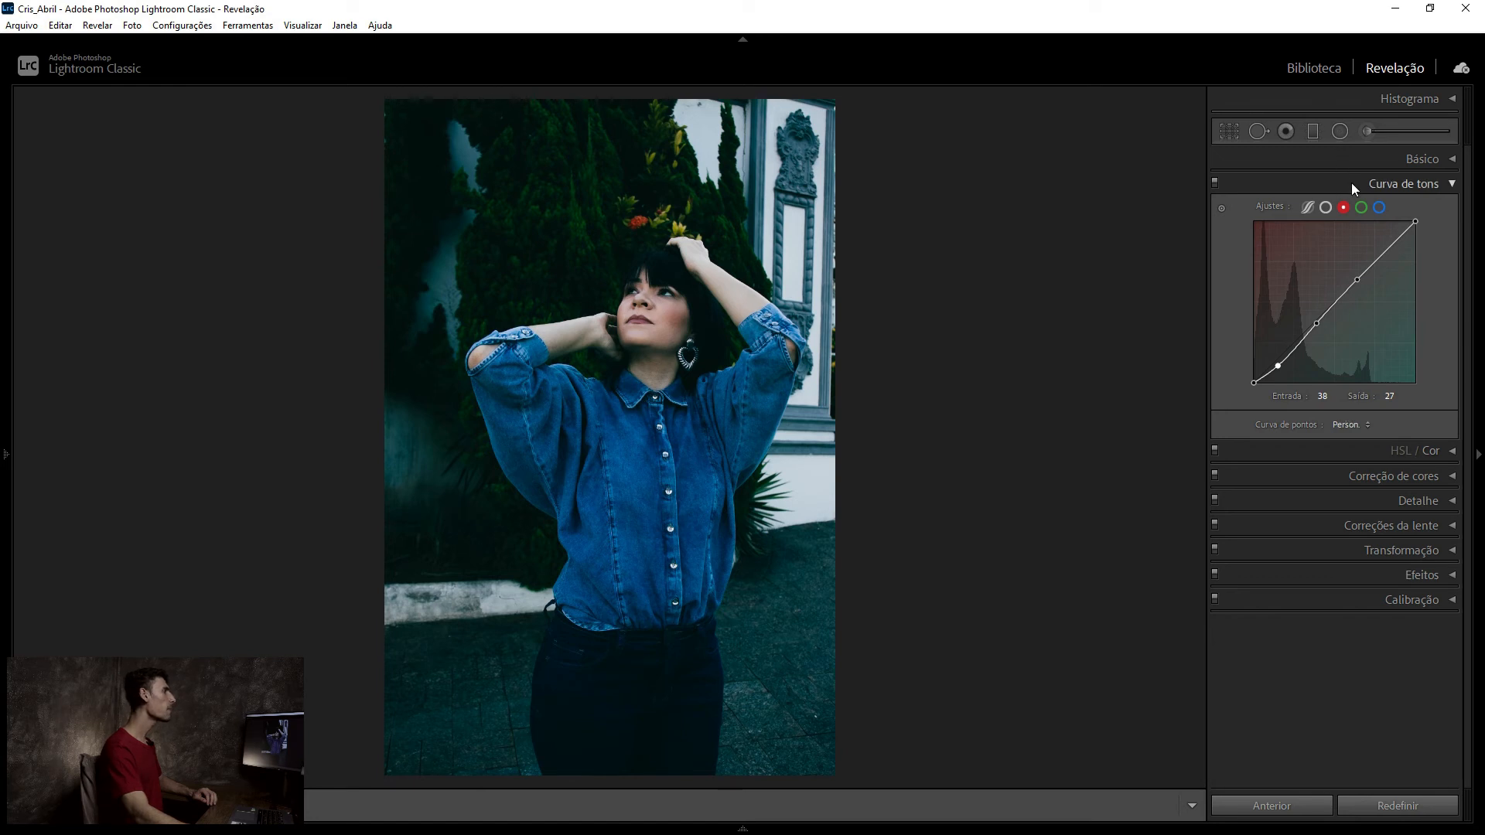
Shape the blue channel curve with a raised black endpoint, a shadow point at 28/40, a midtone point at 100/94 and a highlight anchor.
{"action": "left_click", "coordinate": [1364, 210]}
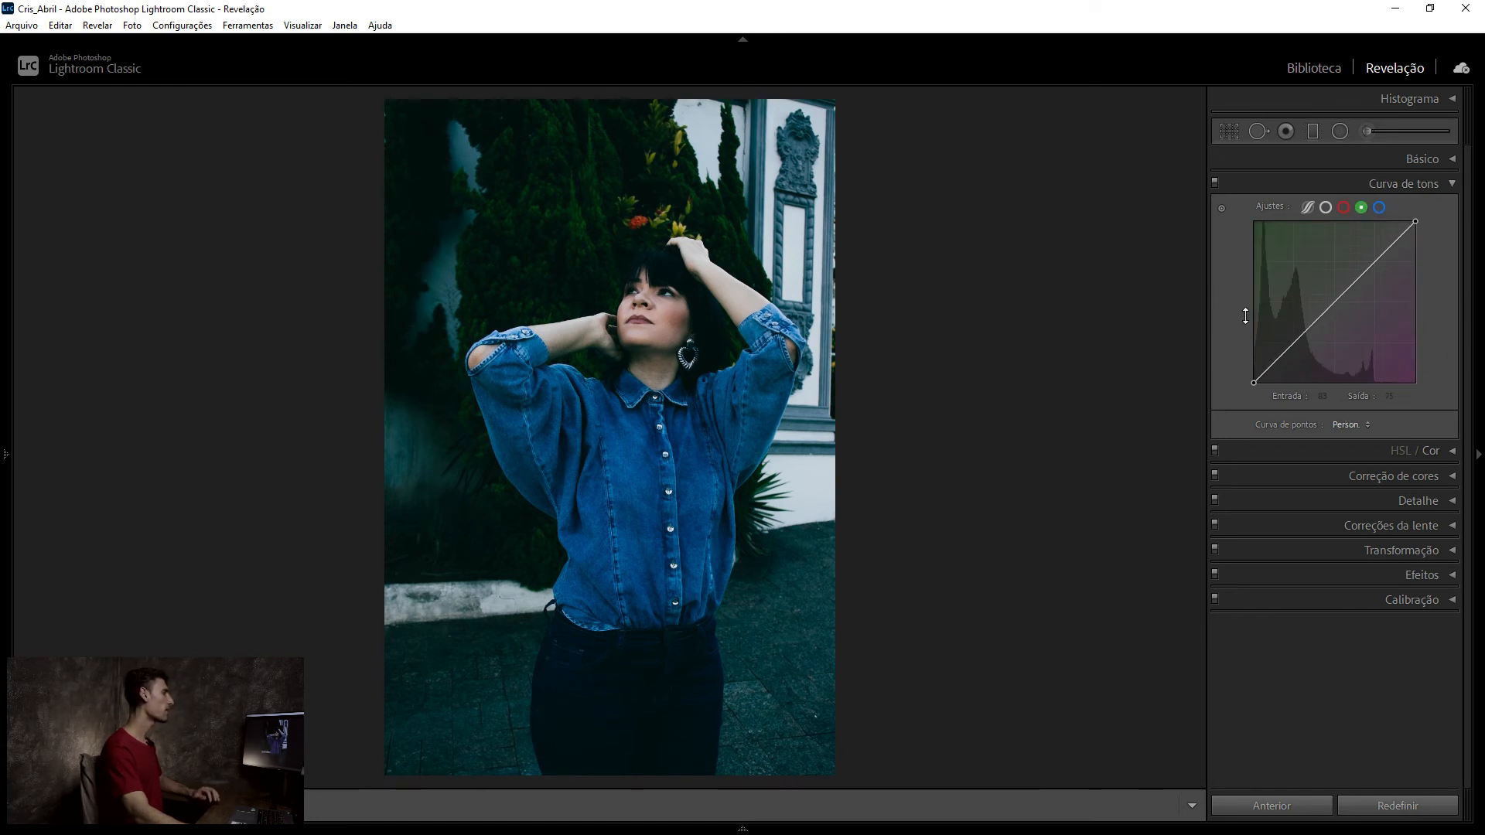
{"action": "left_click", "coordinate": [1379, 207]}
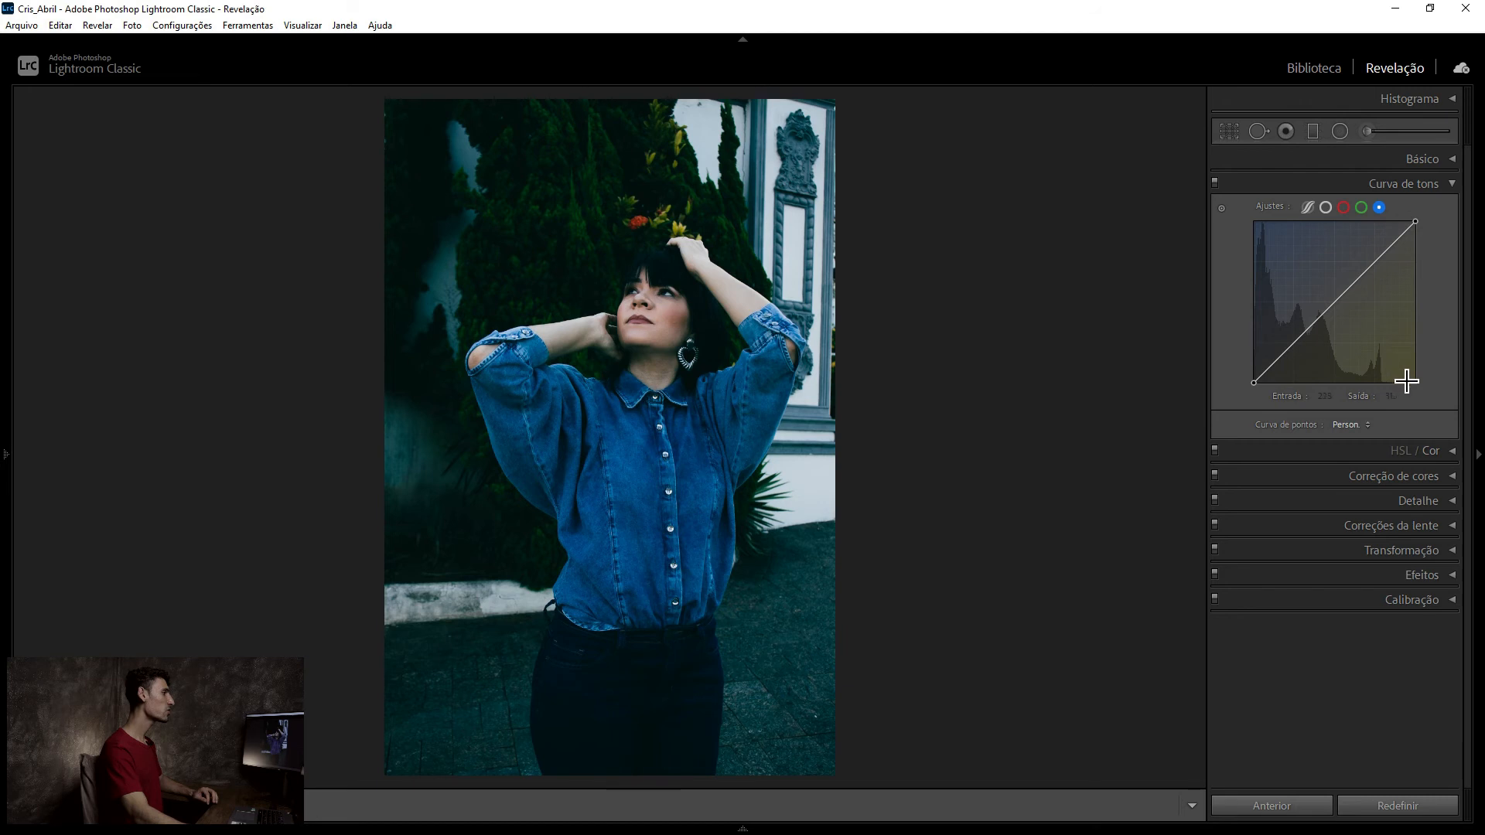
{"action": "left_click", "coordinate": [1275, 361]}
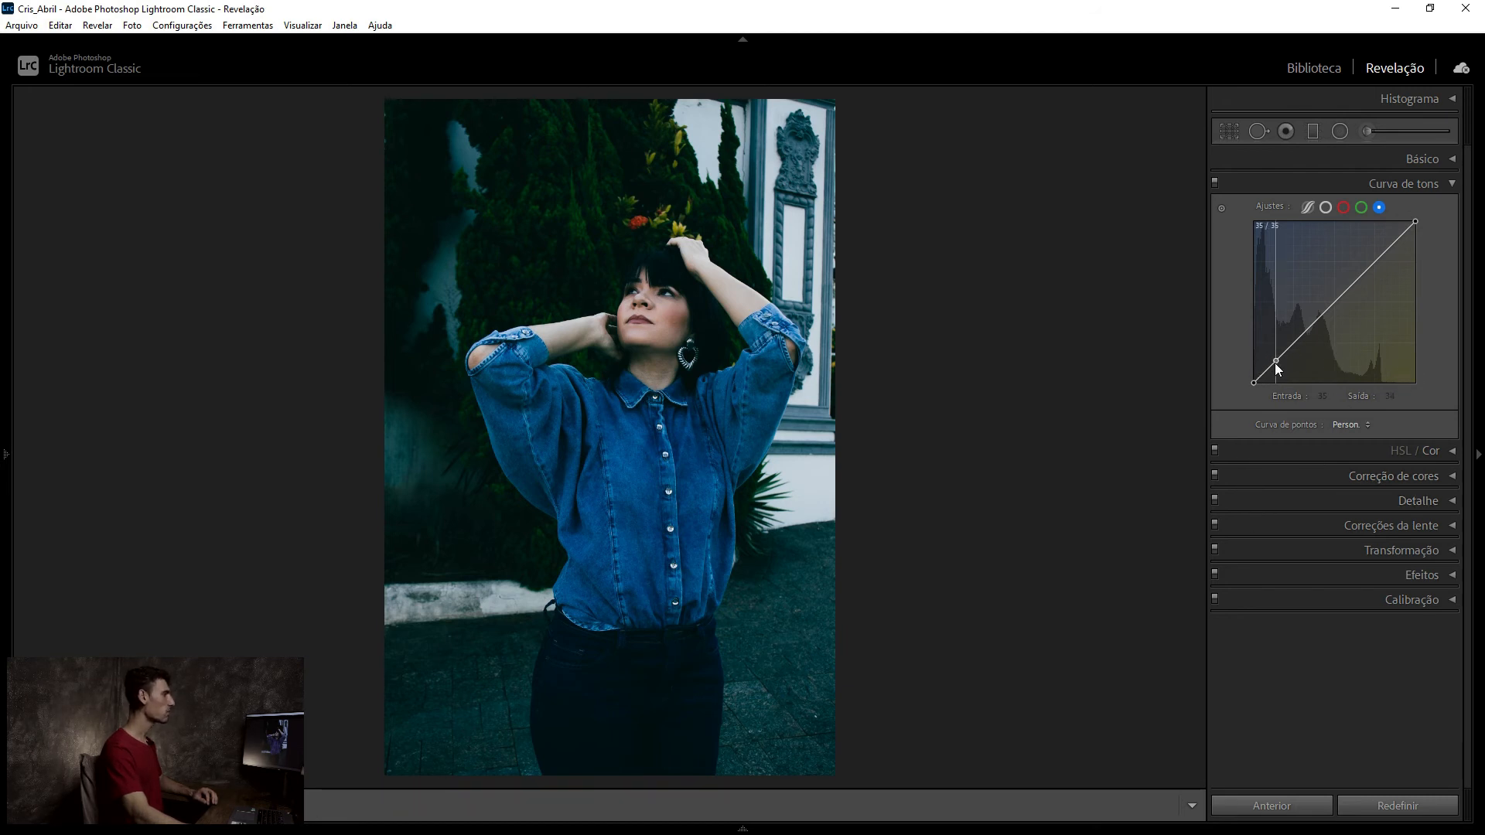
{"action": "left_click_drag", "start_coordinate": [1276, 363], "coordinate": [1275, 364]}
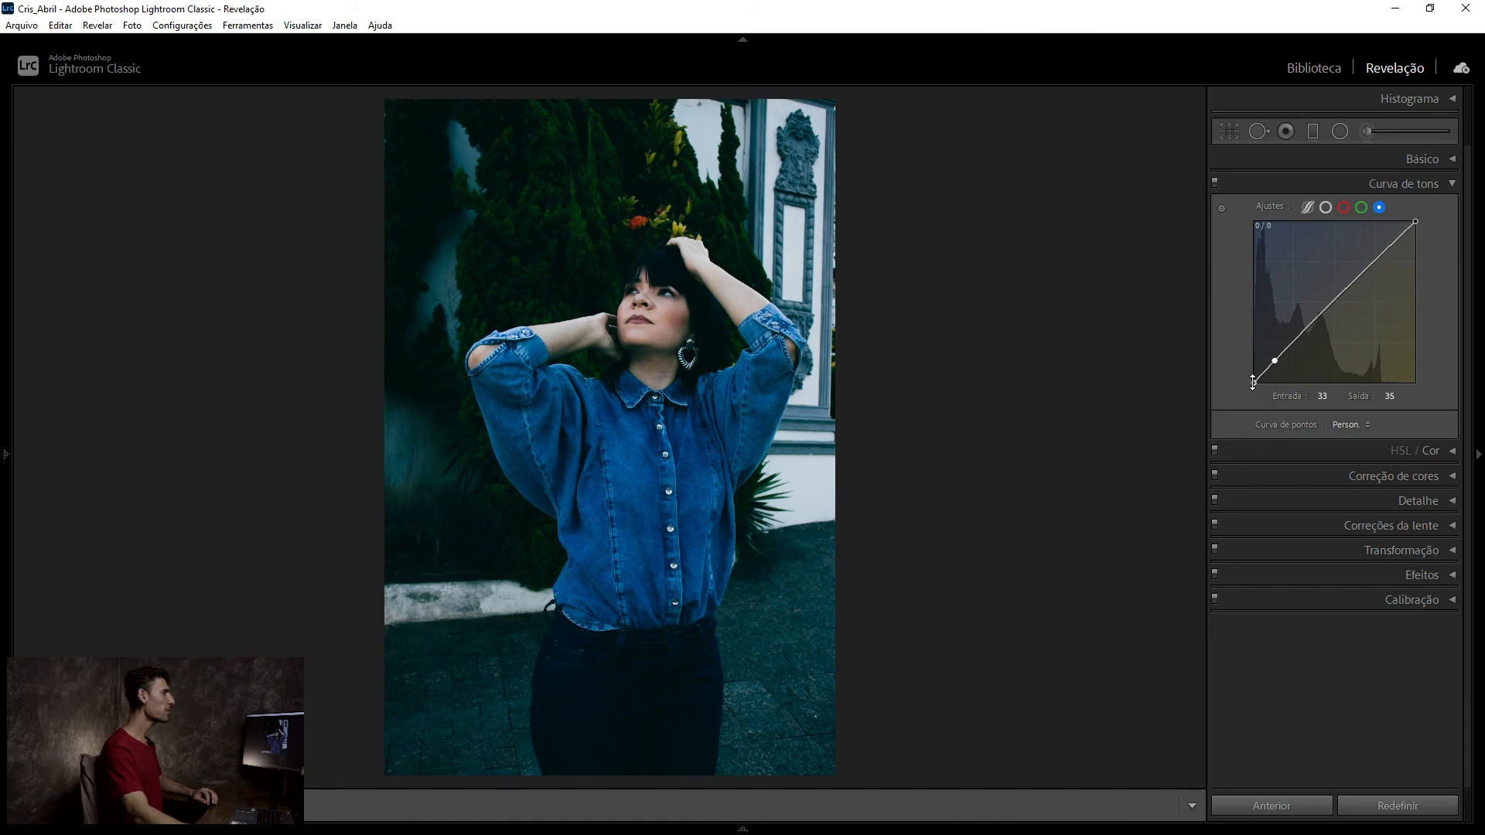
{"action": "left_click_drag", "start_coordinate": [1253, 384], "coordinate": [1273, 364]}
{"action": "left_click", "coordinate": [1272, 360]}
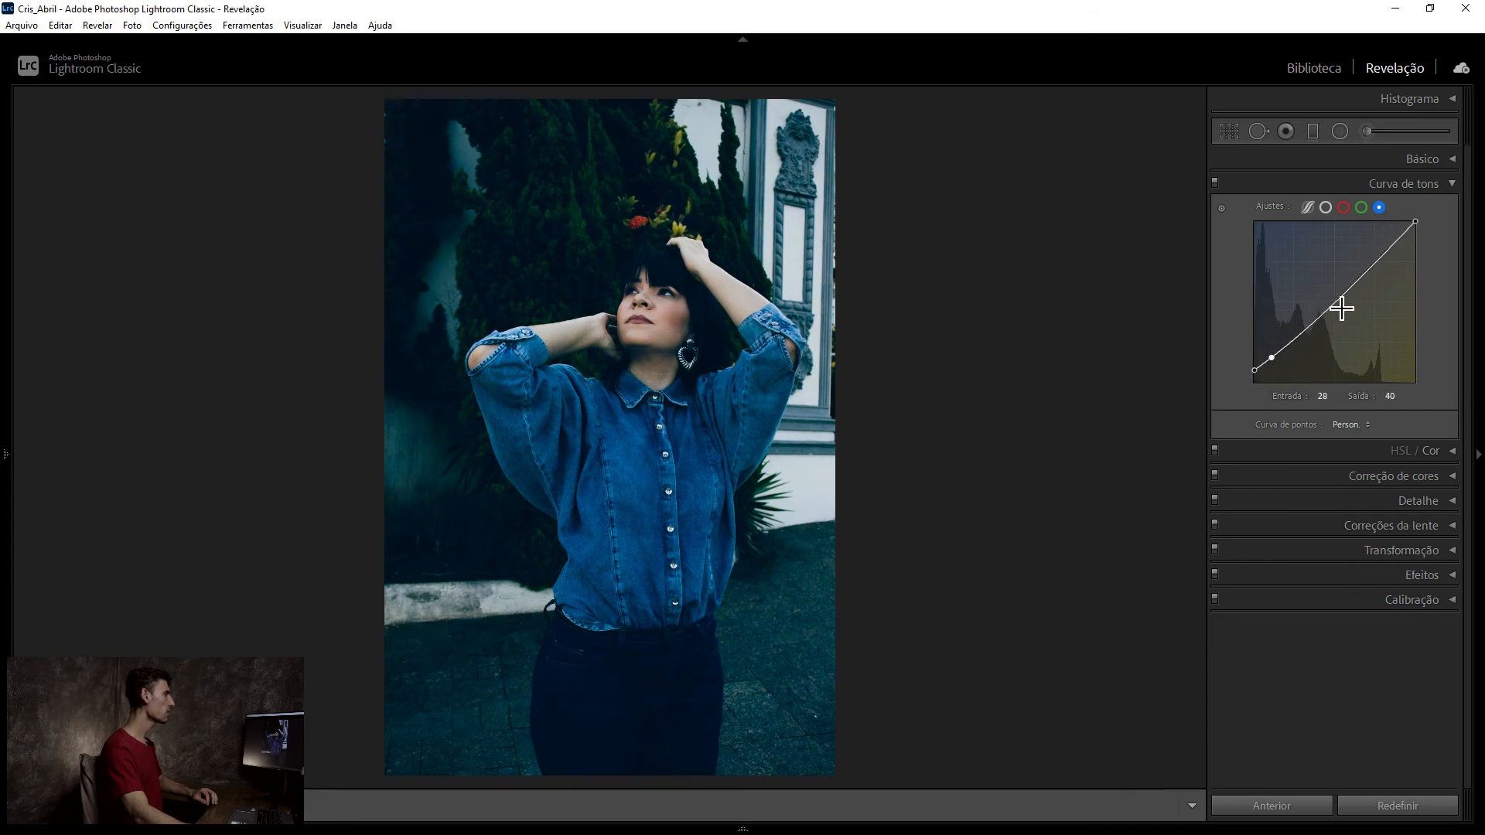
{"action": "left_click_drag", "start_coordinate": [1358, 280], "coordinate": [1317, 323]}
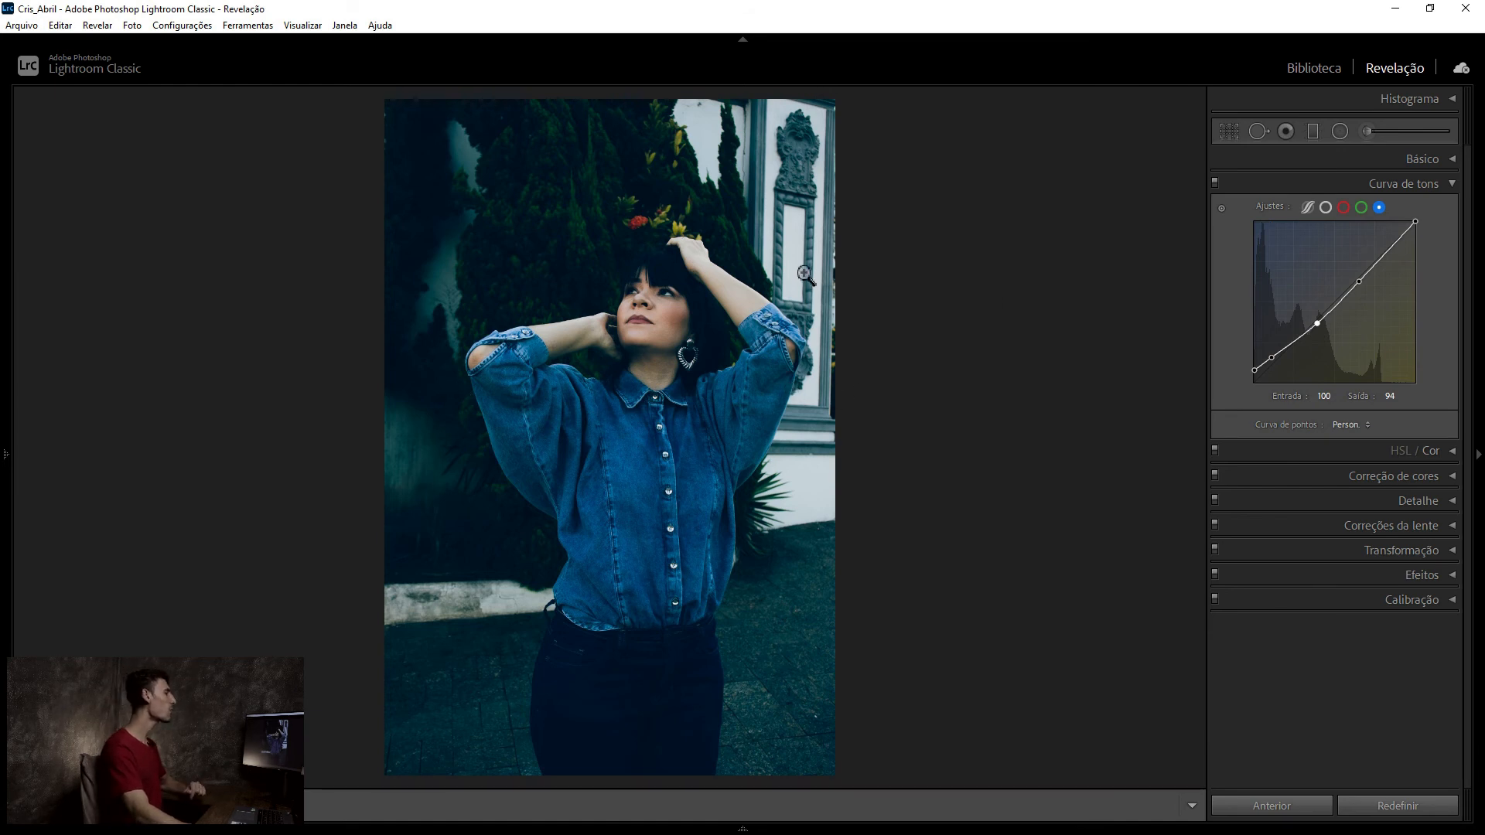
Lower the green channel curve with a shadow point at 43/34 and a midtone point at 126/118.
{"action": "left_click", "coordinate": [1362, 208]}
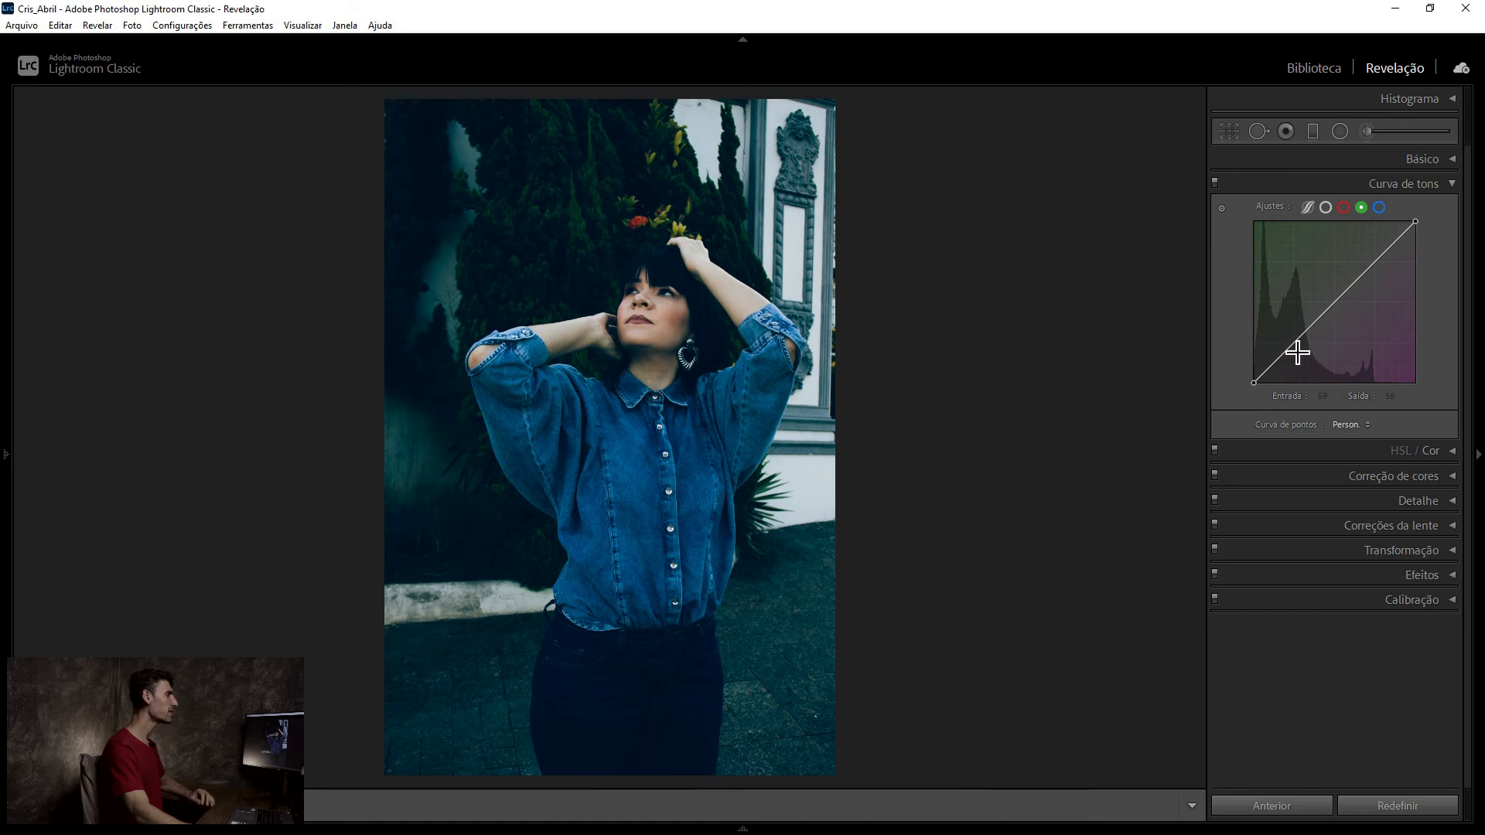
{"action": "left_click_drag", "start_coordinate": [1284, 356], "coordinate": [1282, 359]}
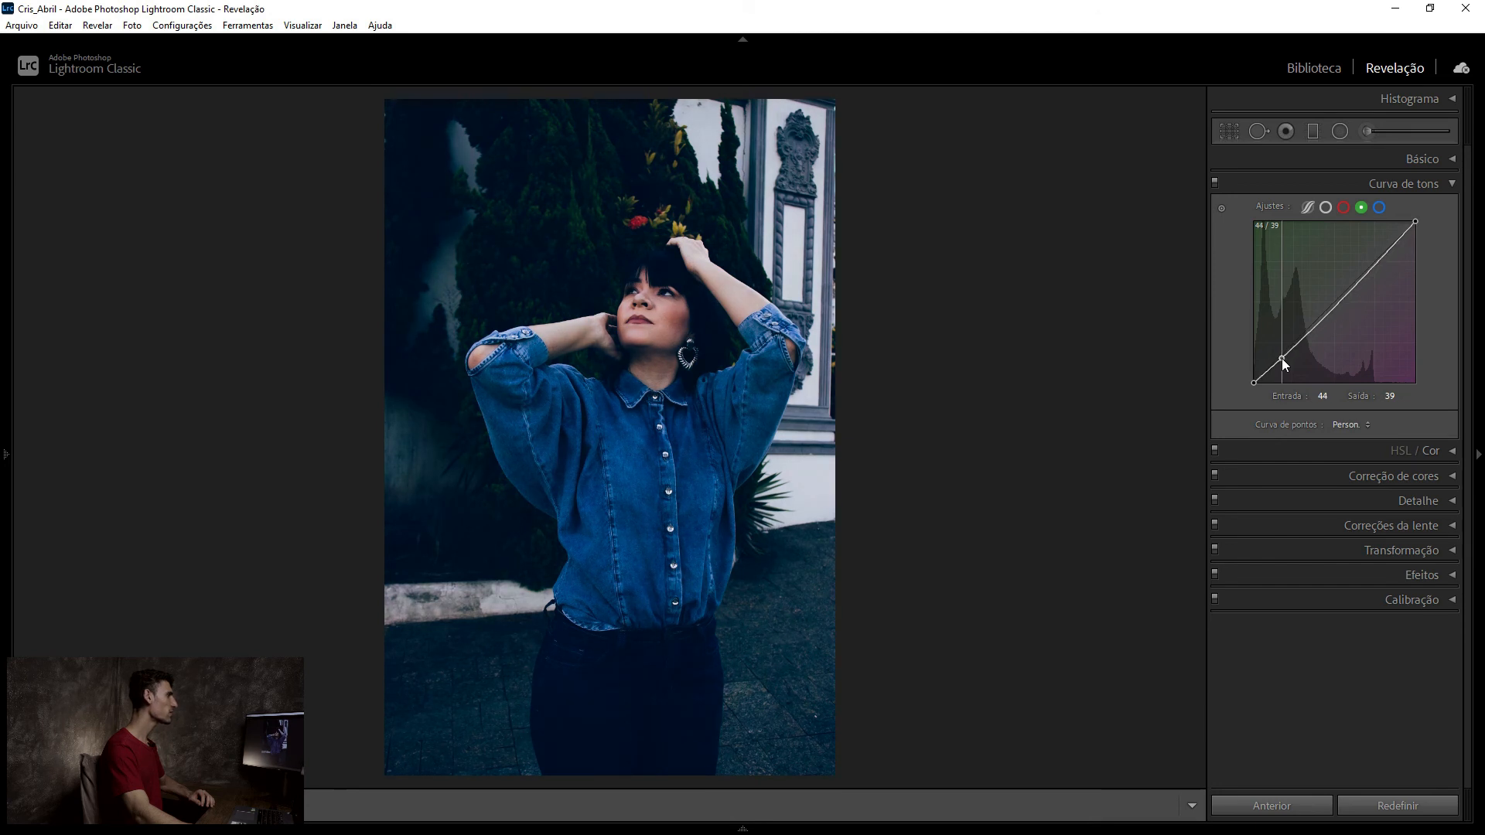
{"action": "left_click_drag", "start_coordinate": [1282, 358], "coordinate": [1282, 360]}
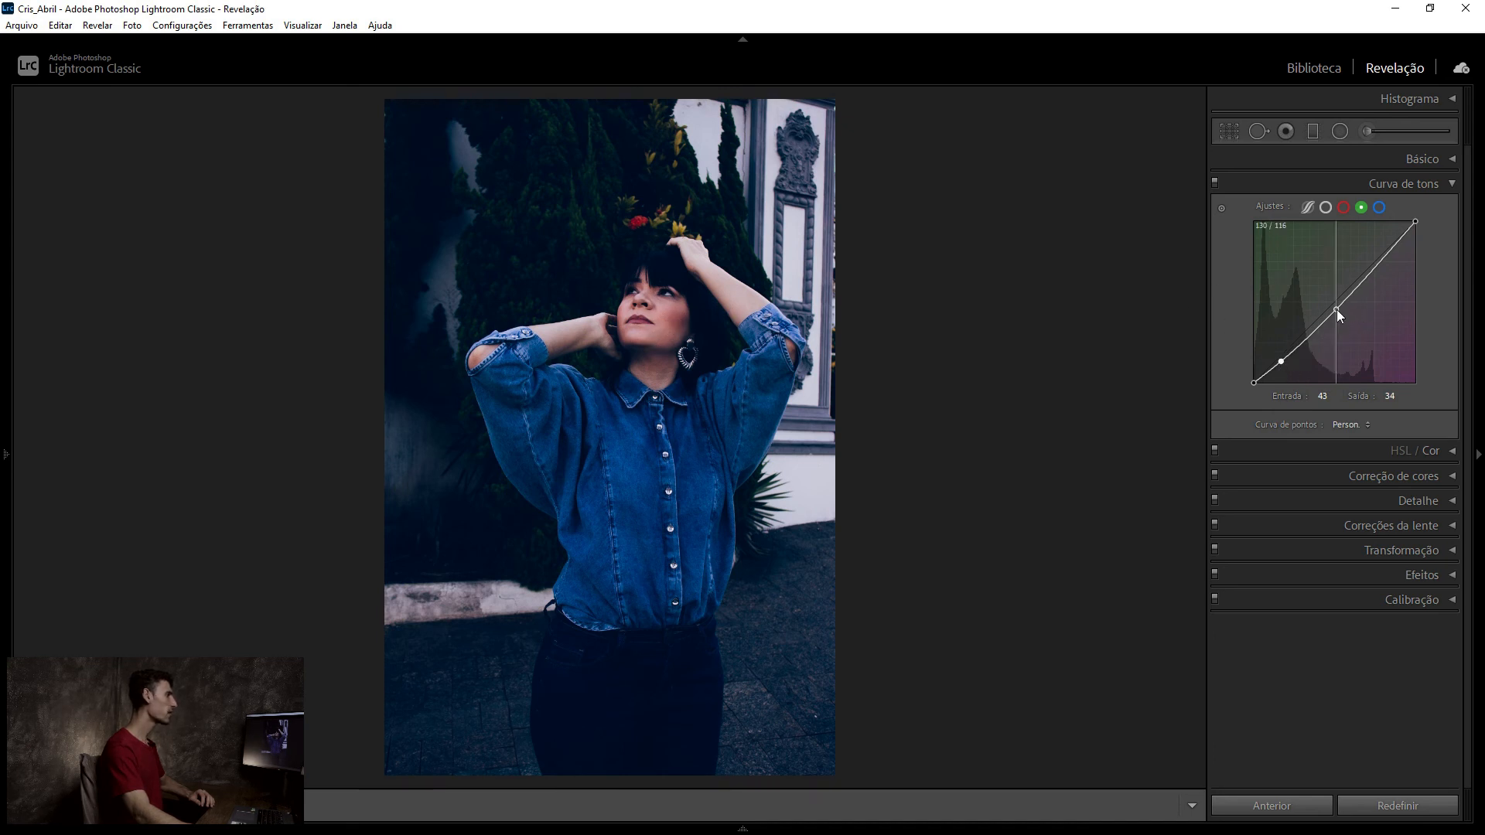
{"action": "left_click", "coordinate": [1336, 309]}
{"action": "left_click_drag", "start_coordinate": [1335, 309], "coordinate": [1332, 309]}
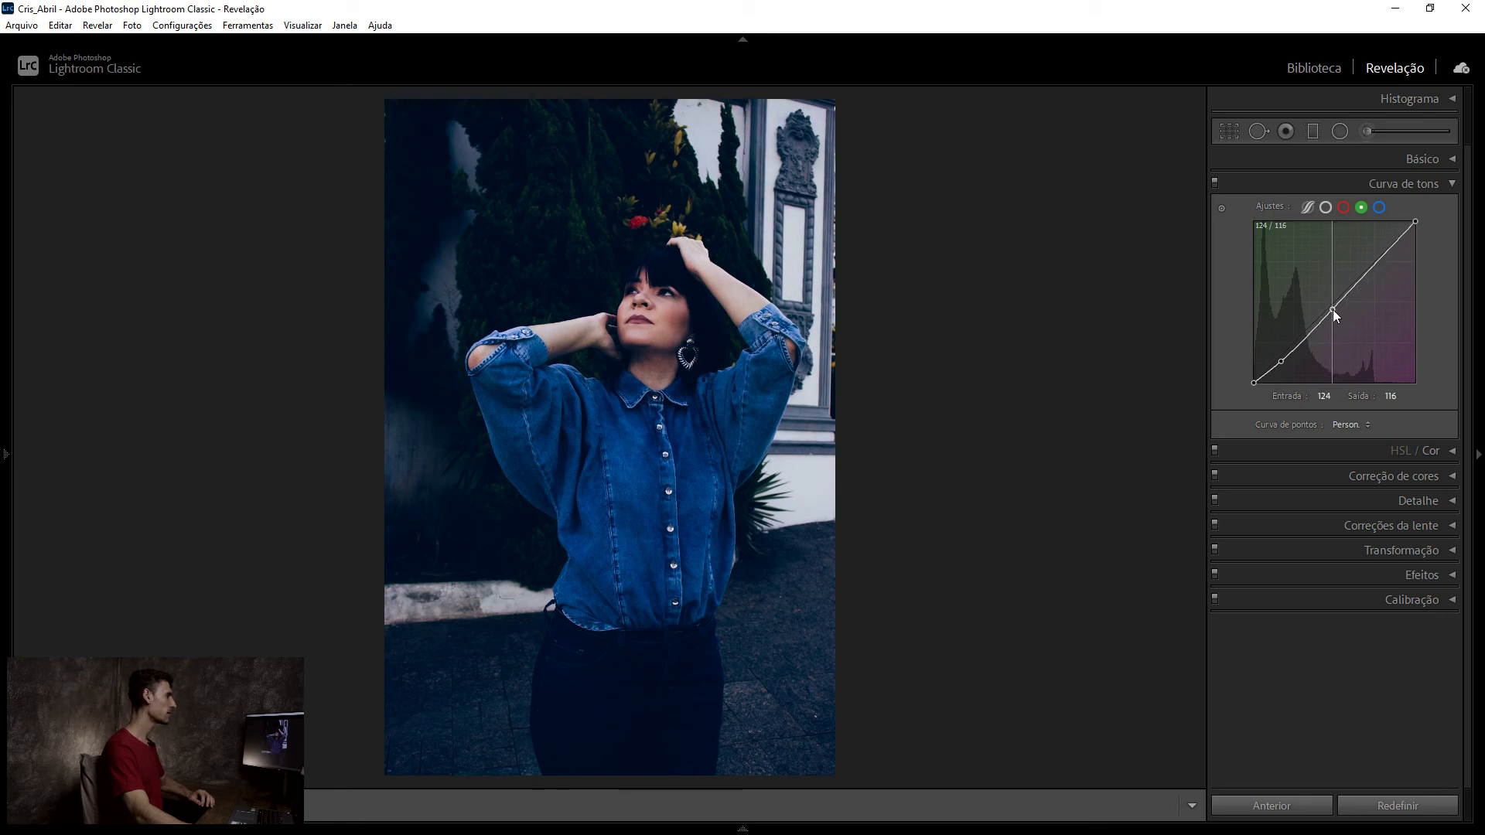
{"action": "left_click_drag", "start_coordinate": [1333, 309], "coordinate": [1335, 309]}
{"action": "left_click_drag", "start_coordinate": [1333, 308], "coordinate": [1333, 308]}
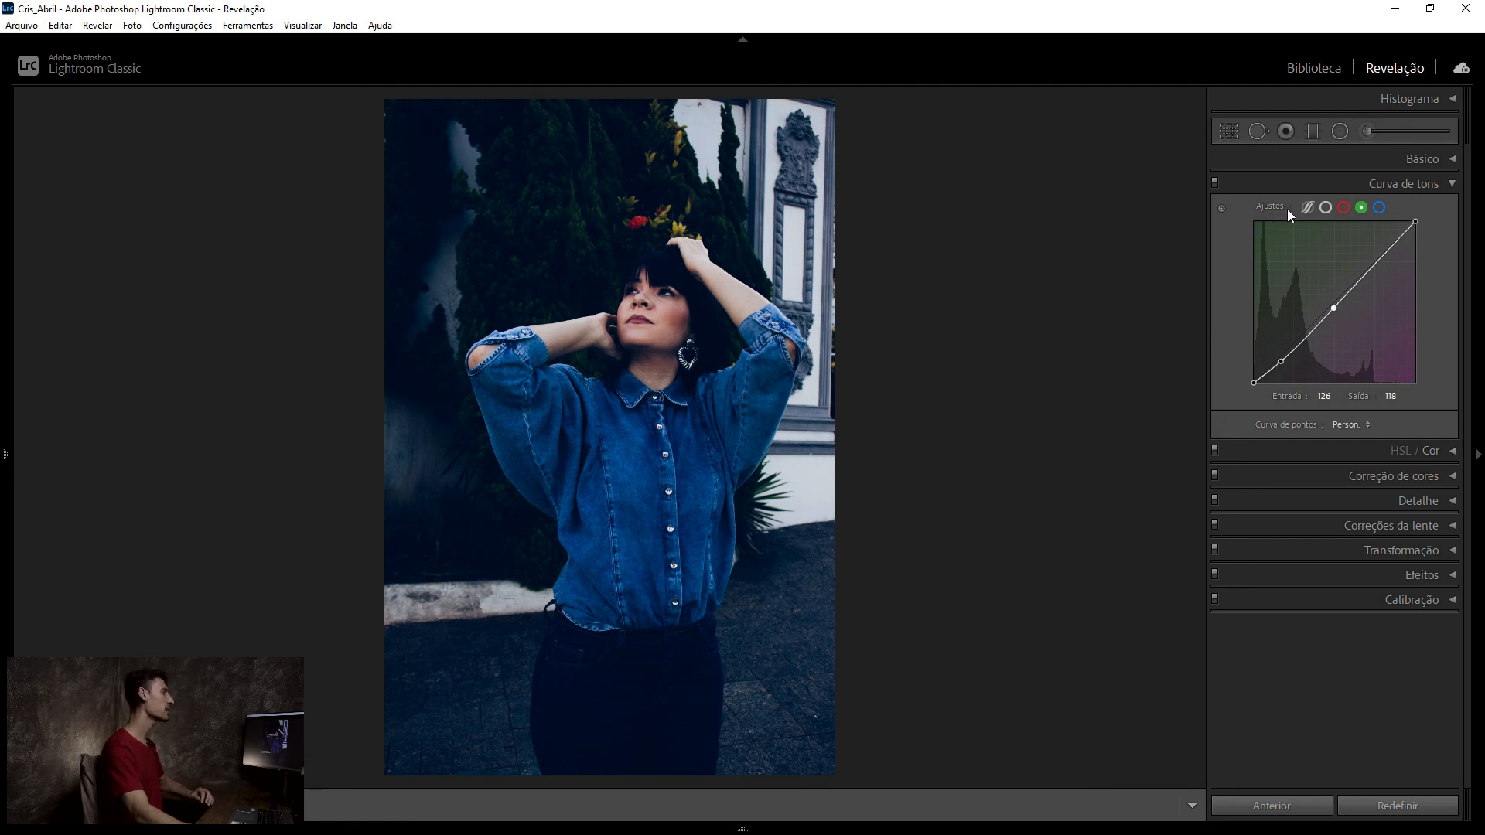
Shift the blue channel curve's shadow point to about 38/41.
{"action": "left_click", "coordinate": [1379, 207]}
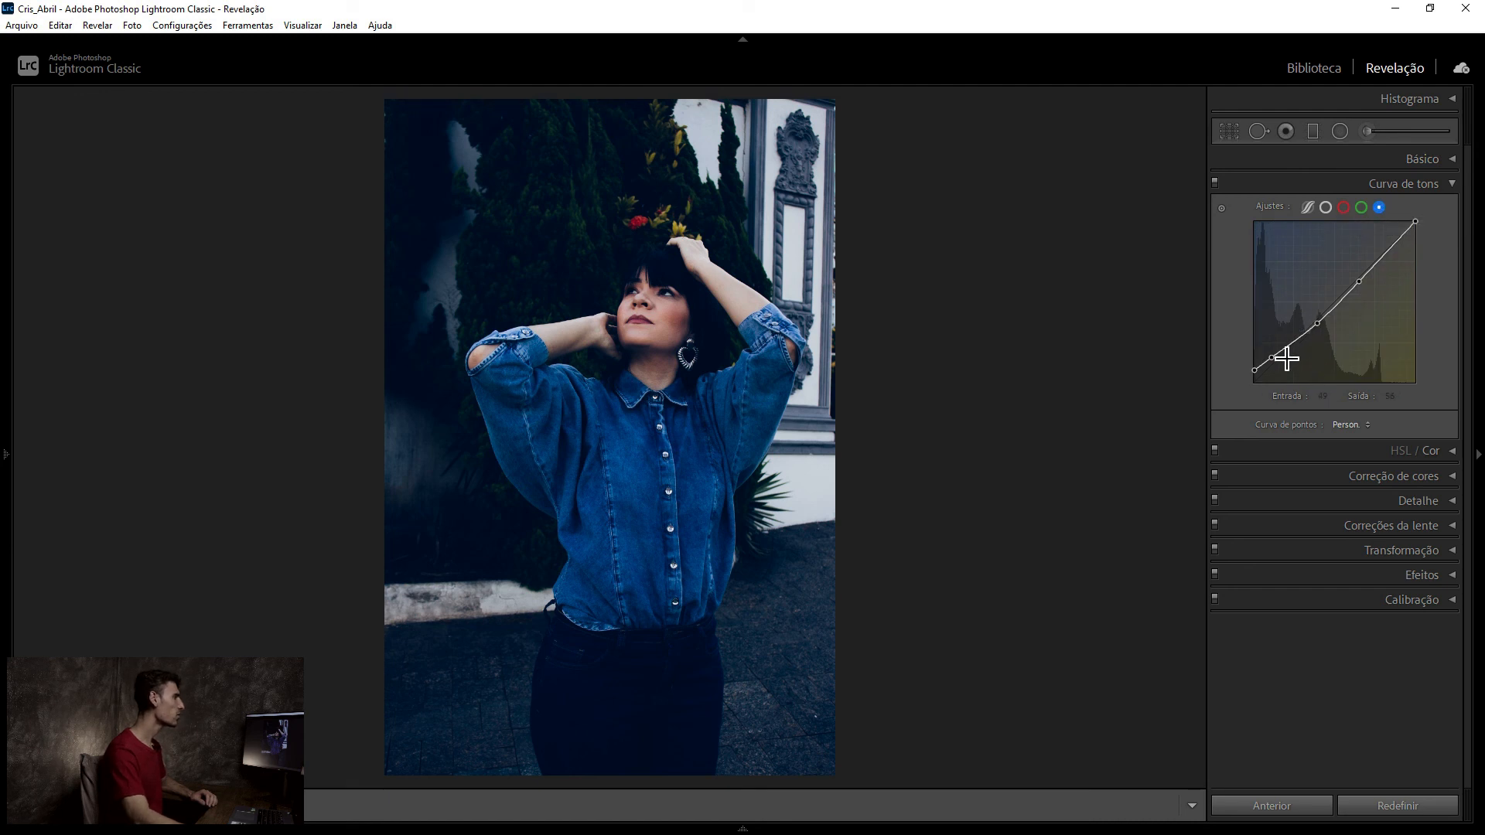
{"action": "left_click_drag", "start_coordinate": [1272, 358], "coordinate": [1282, 364]}
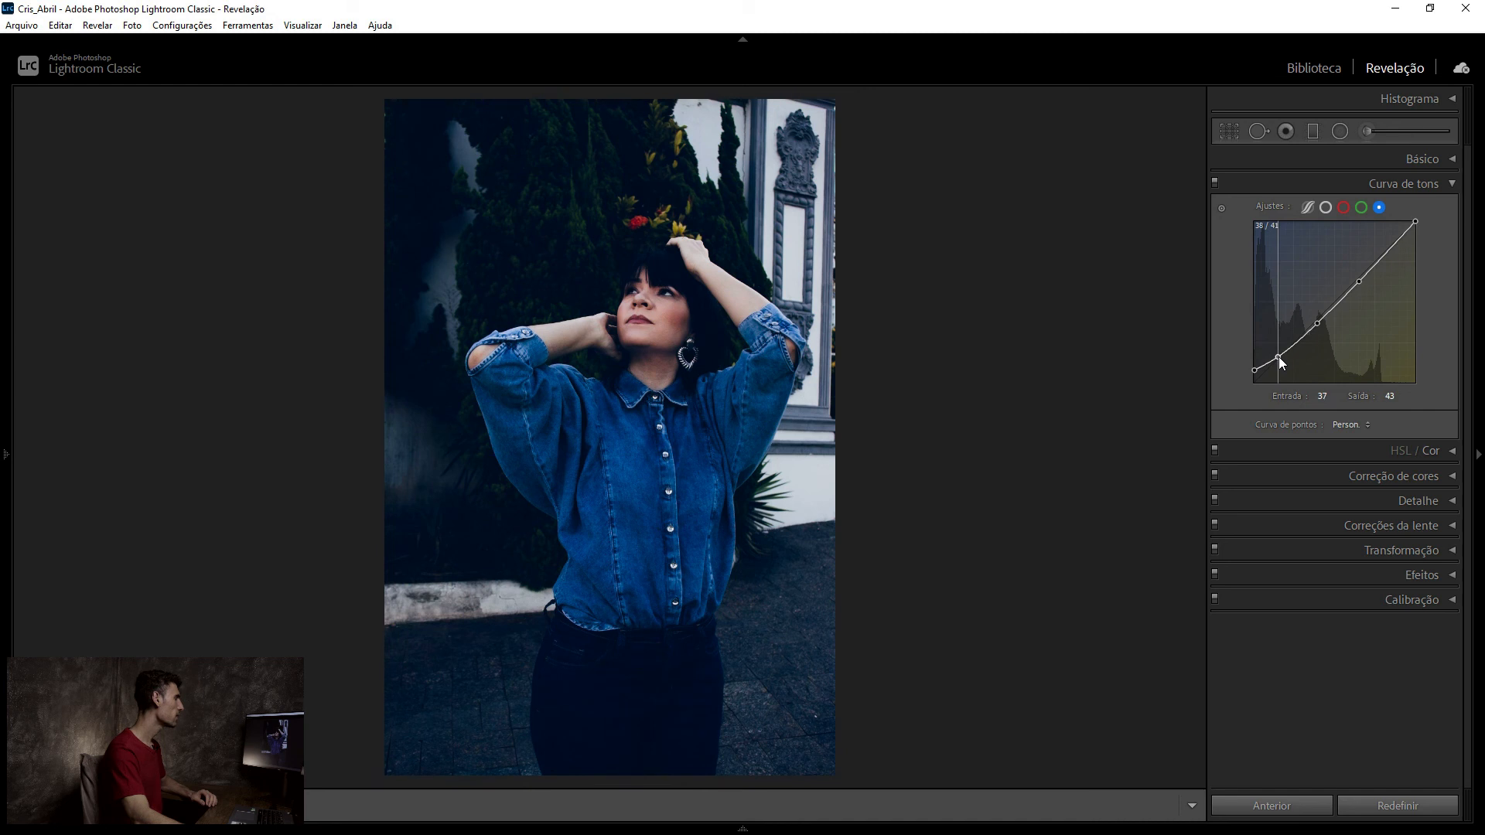
Refine the main point curve by moving shadows to 29/29, adding a point between shadows and midtones, and moving midtones to 117/132.
{"action": "left_click", "coordinate": [1324, 208]}
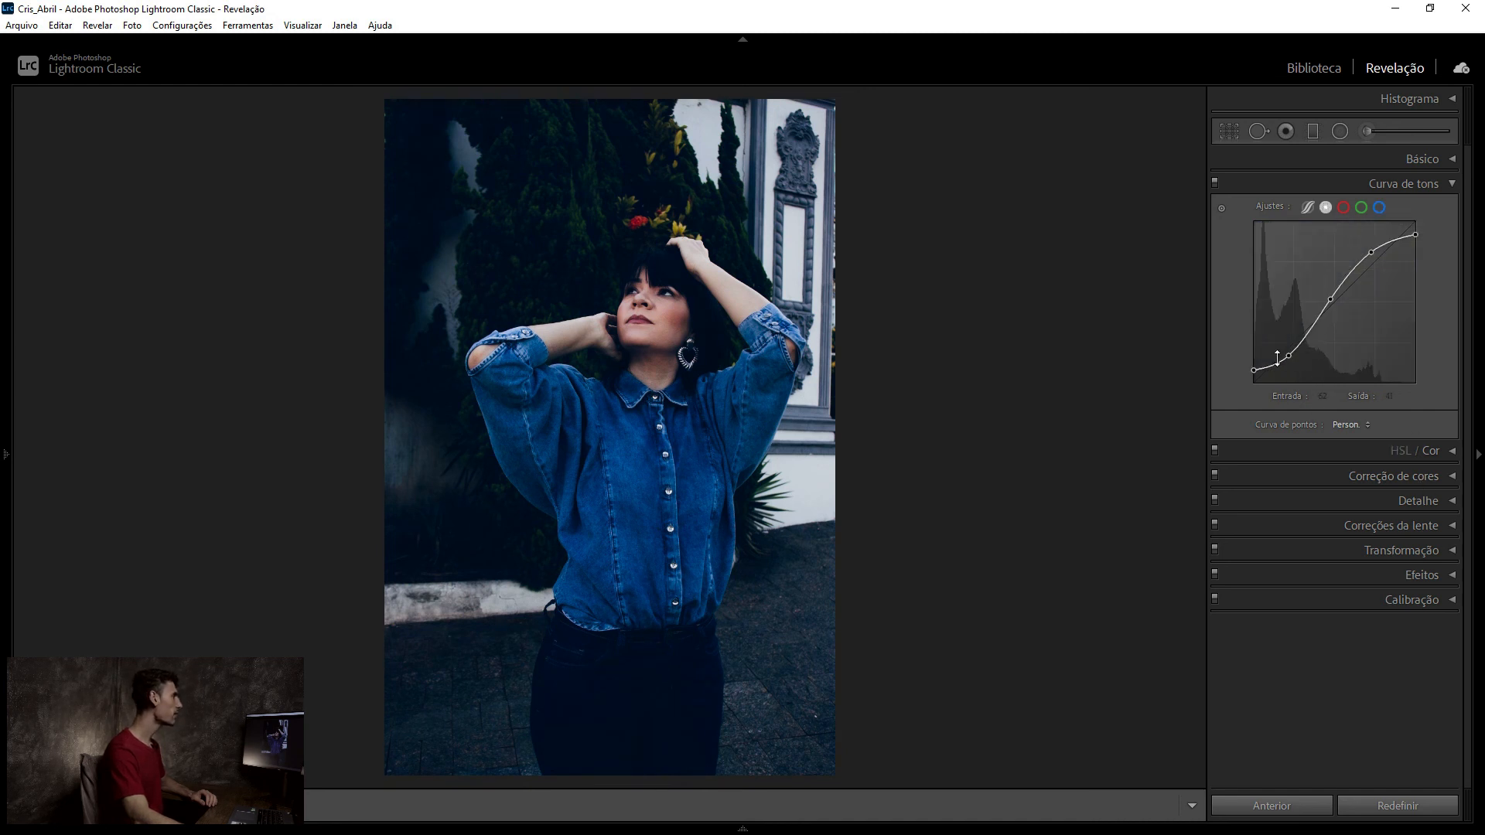
{"action": "left_click_drag", "start_coordinate": [1288, 356], "coordinate": [1273, 364]}
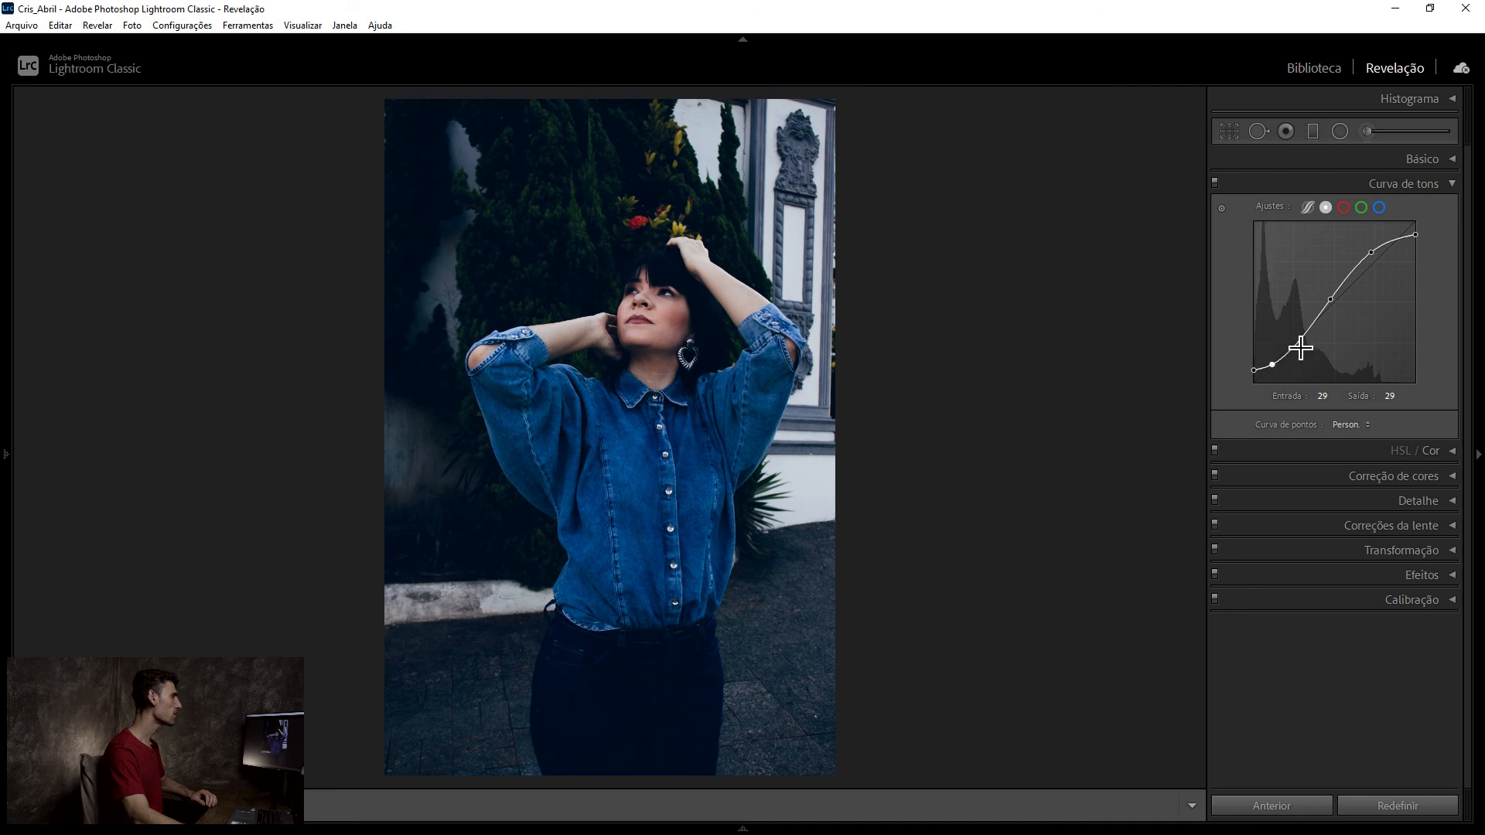
{"action": "left_click", "coordinate": [1301, 339]}
{"action": "left_click_drag", "start_coordinate": [1301, 339], "coordinate": [1302, 339]}
{"action": "left_click", "coordinate": [1330, 300]}
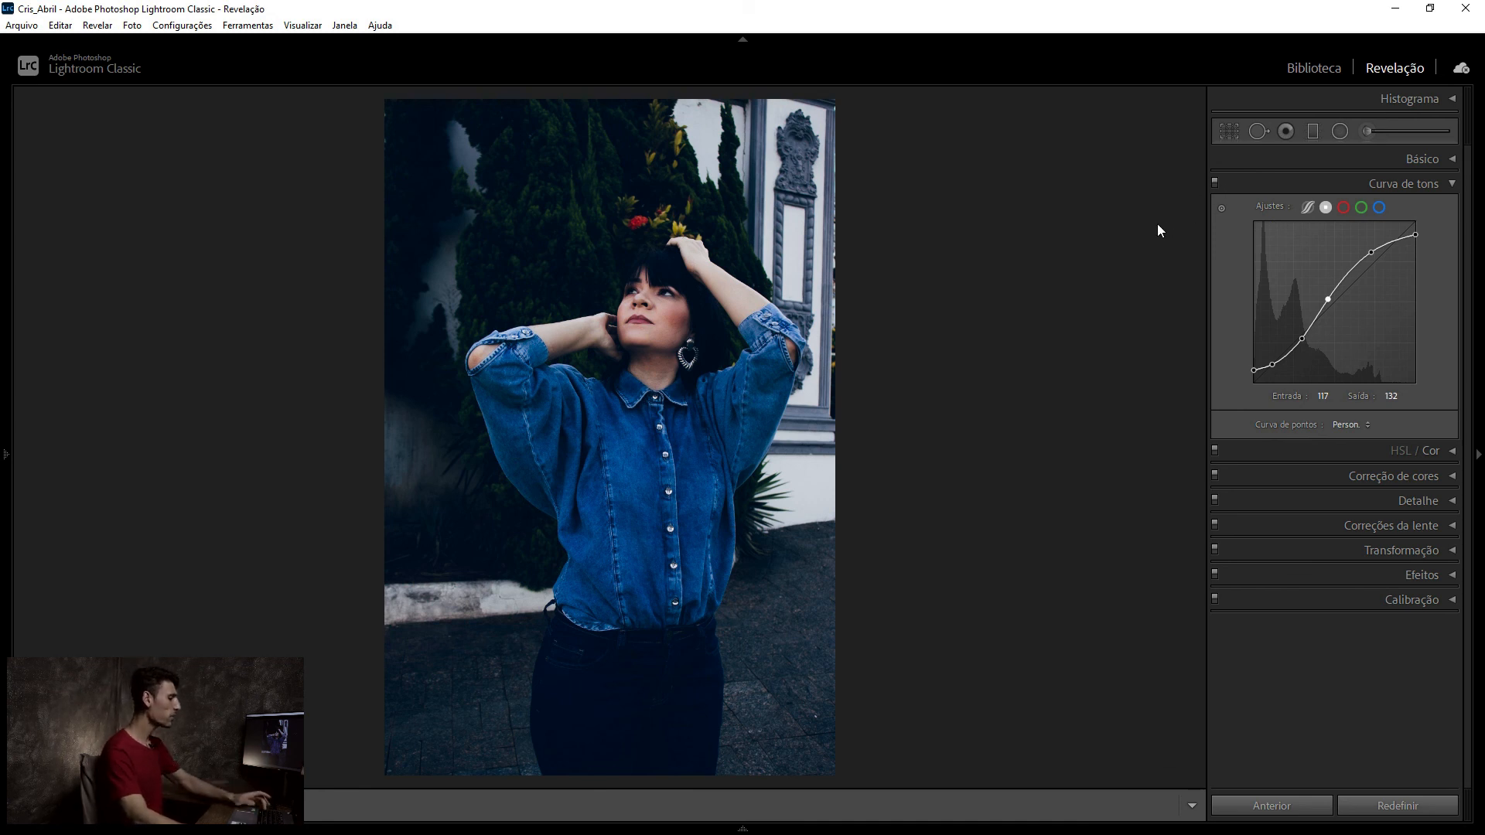
Compare the edited portrait with the original, and with the tone curve adjustments switched off and on.
{"action": "key", "text": "backslash"}
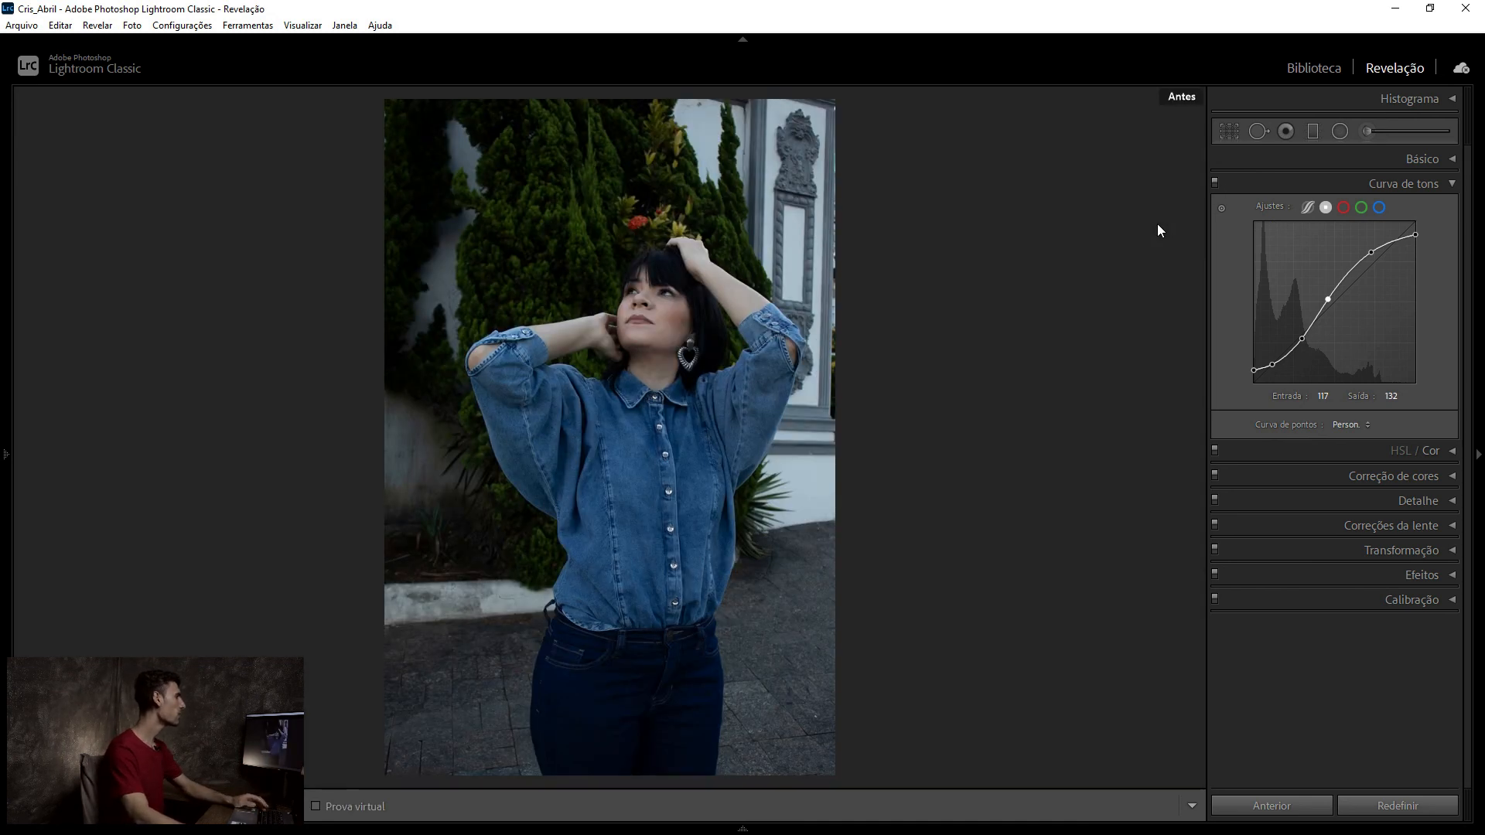
{"action": "key", "text": "backslash"}
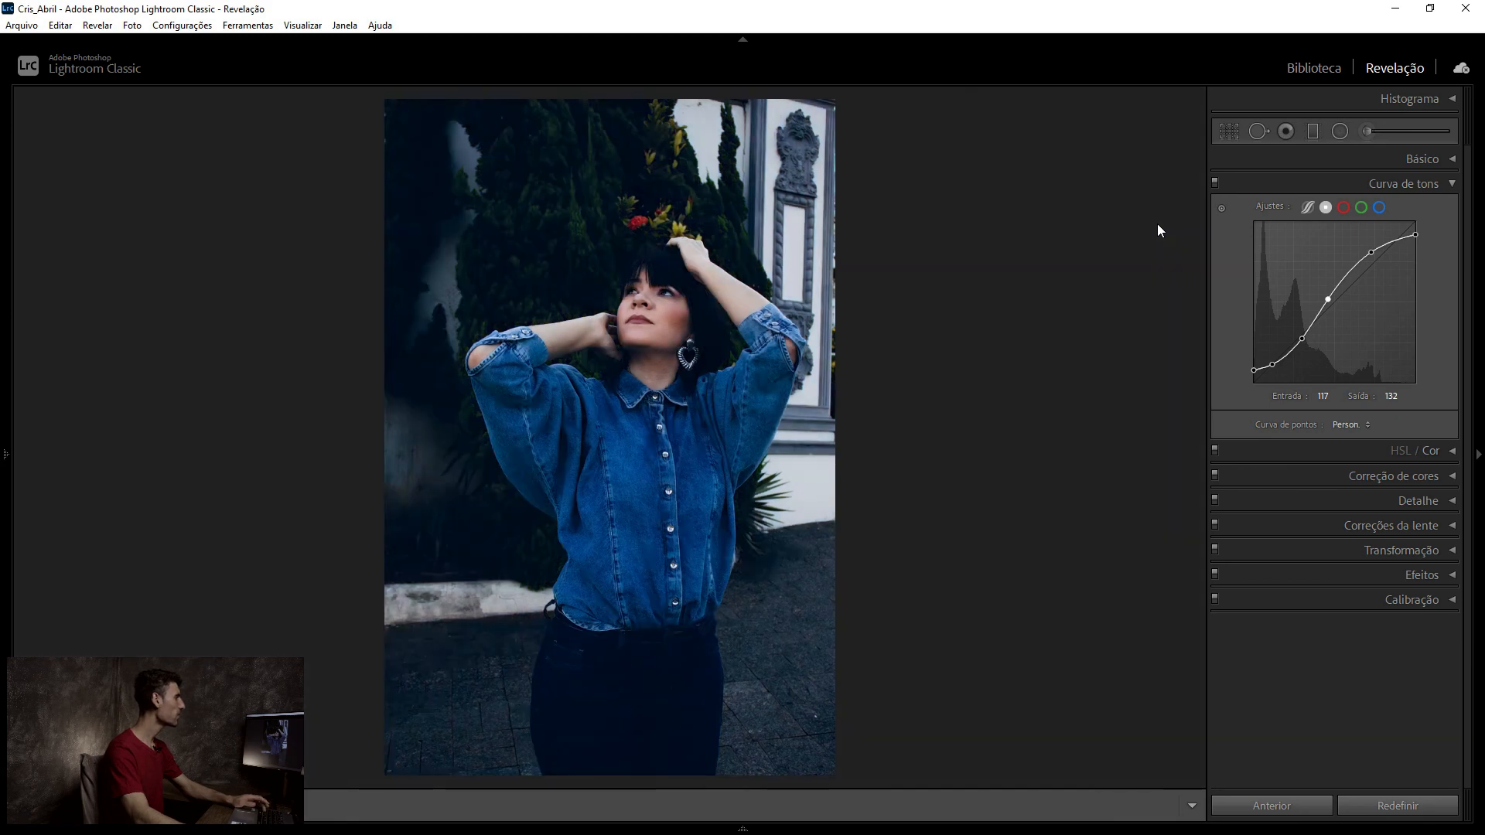
{"action": "left_click", "coordinate": [1212, 184]}
{"action": "left_click", "coordinate": [1212, 185]}
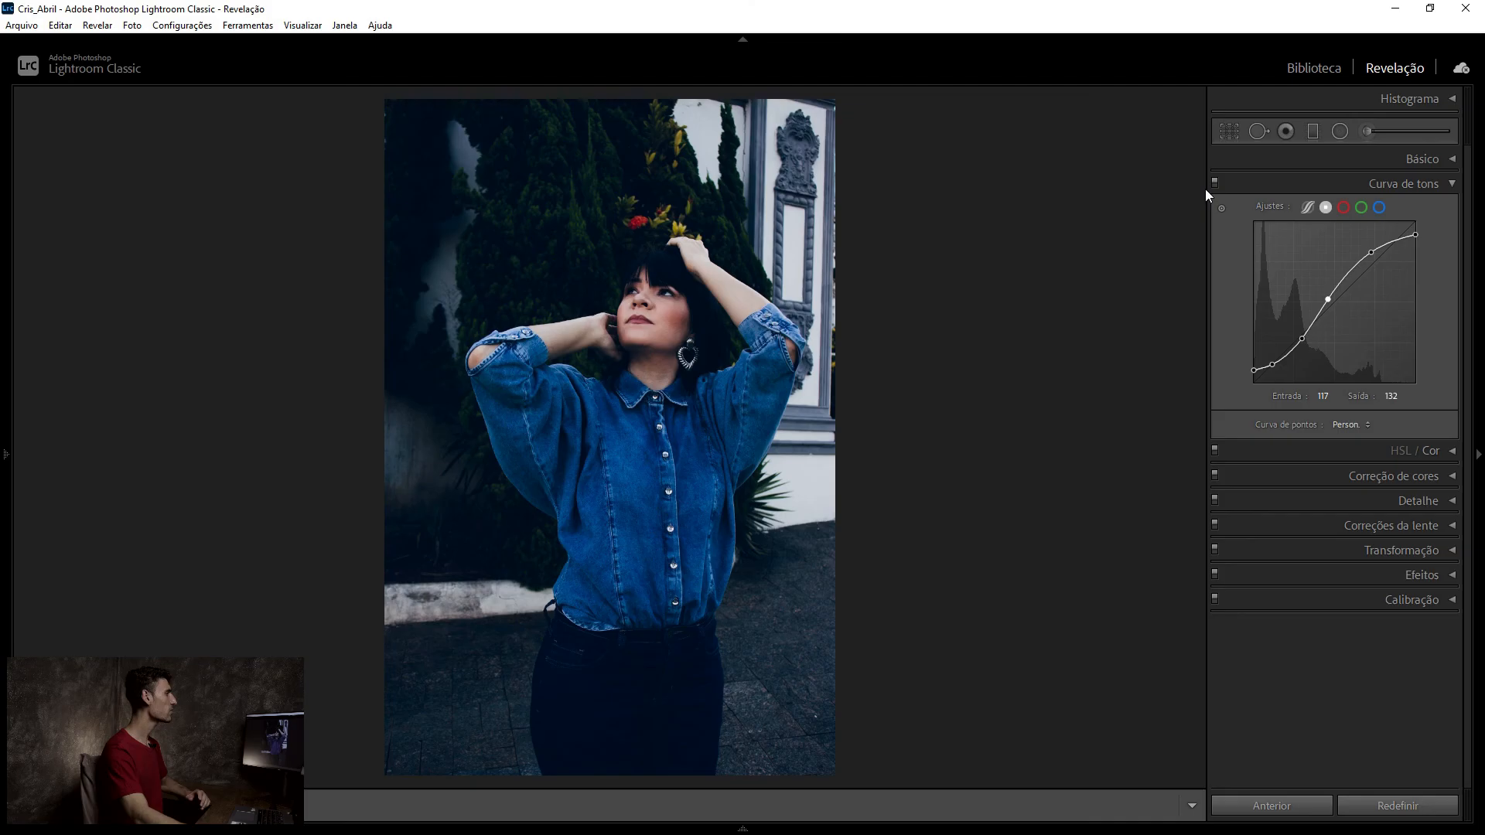